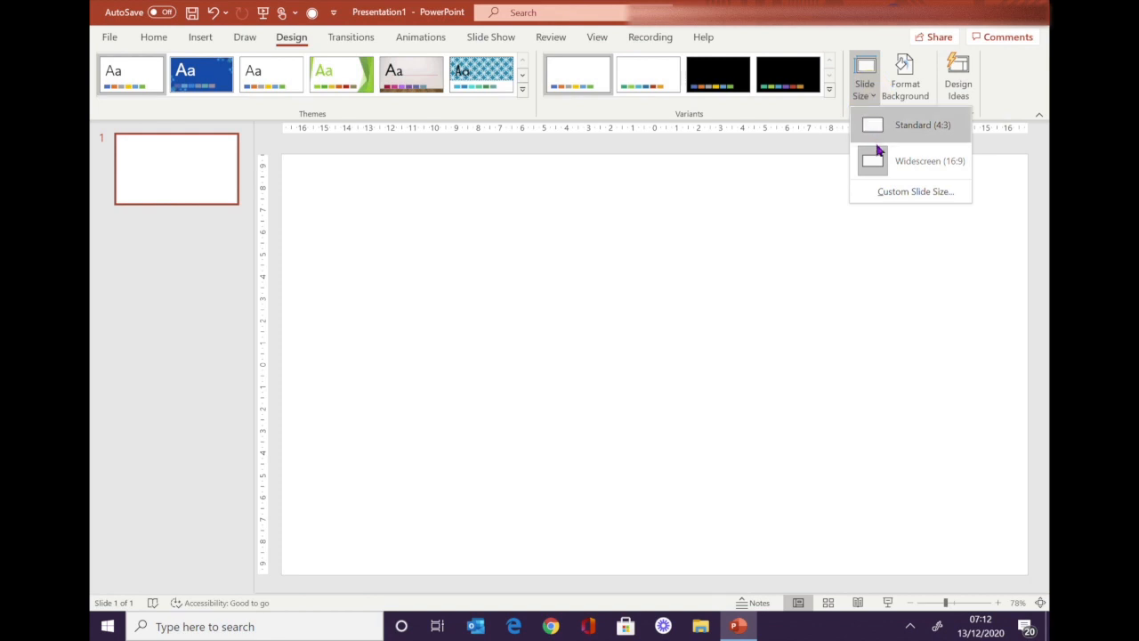
- Set a custom slide size of 13.22 cm wide by 13.22 cm high and apply it
click(883, 194)
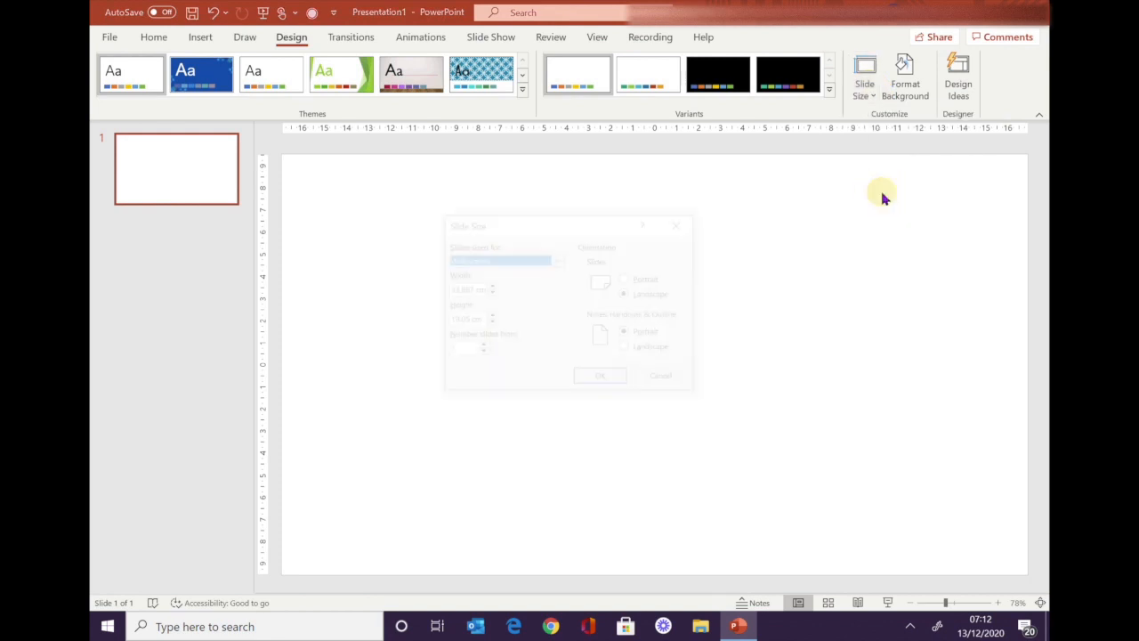
click(468, 288)
click(468, 288)
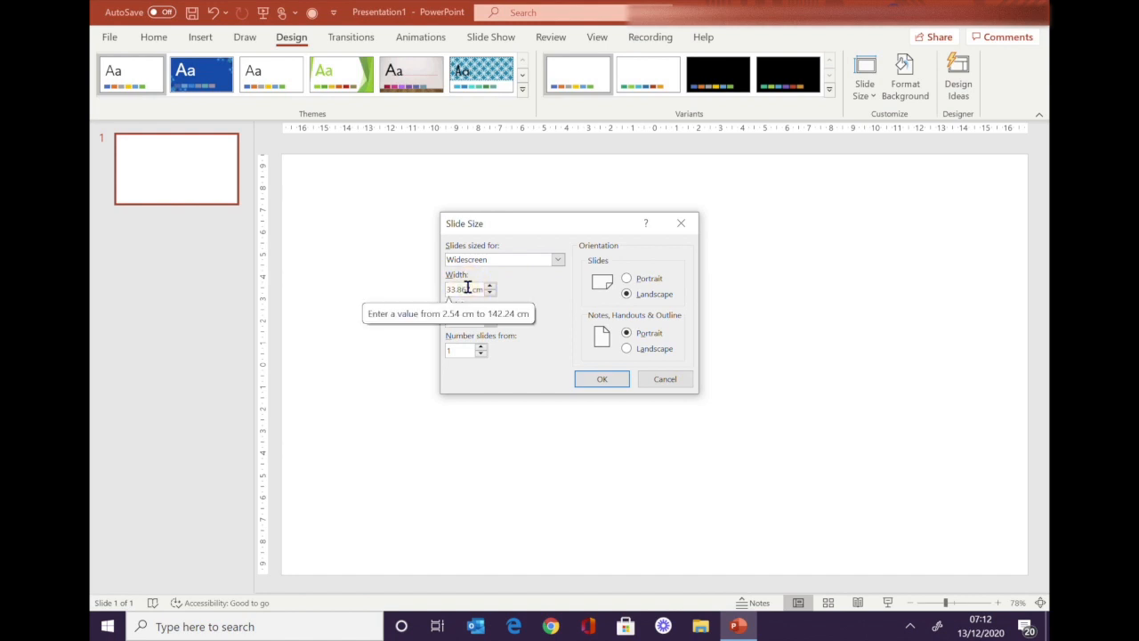
text(17)
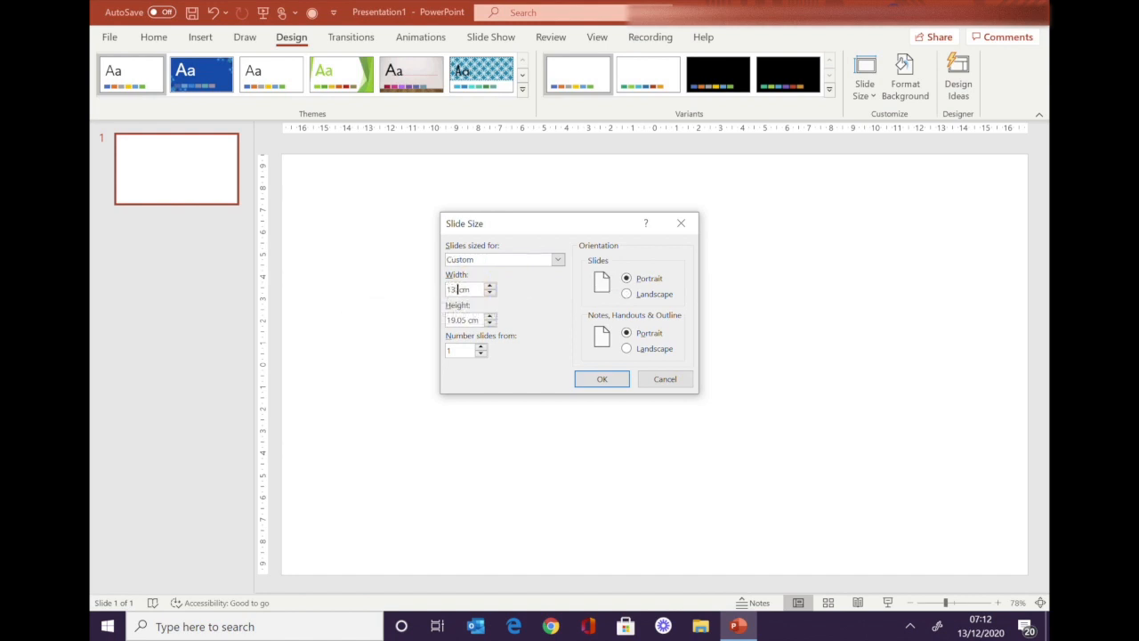
click(464, 321)
click(464, 320)
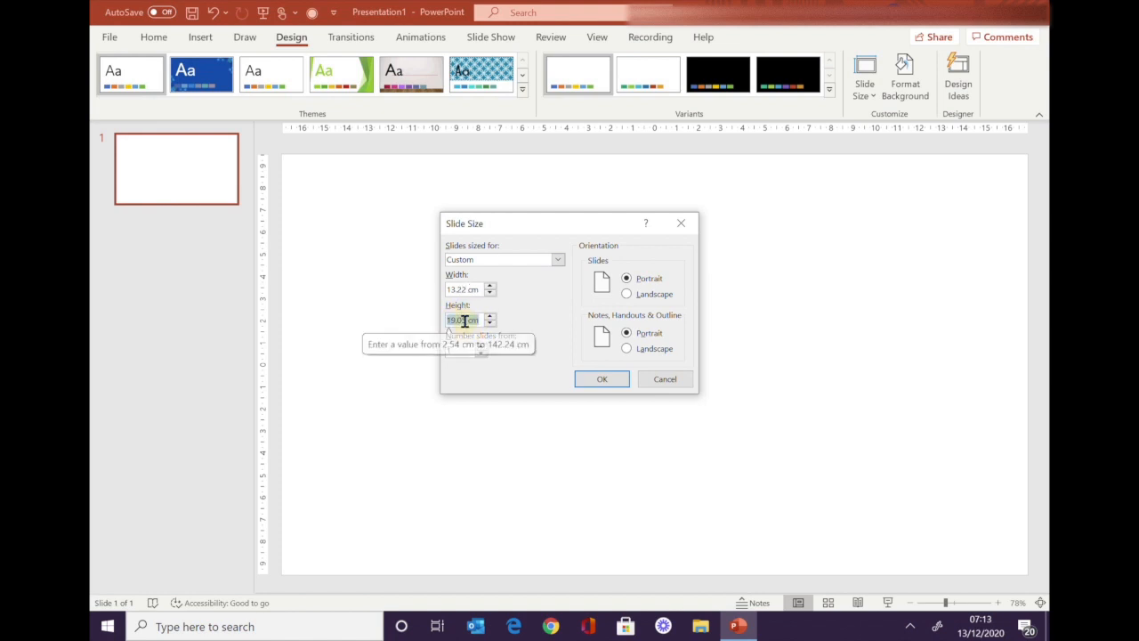
text(13.22)
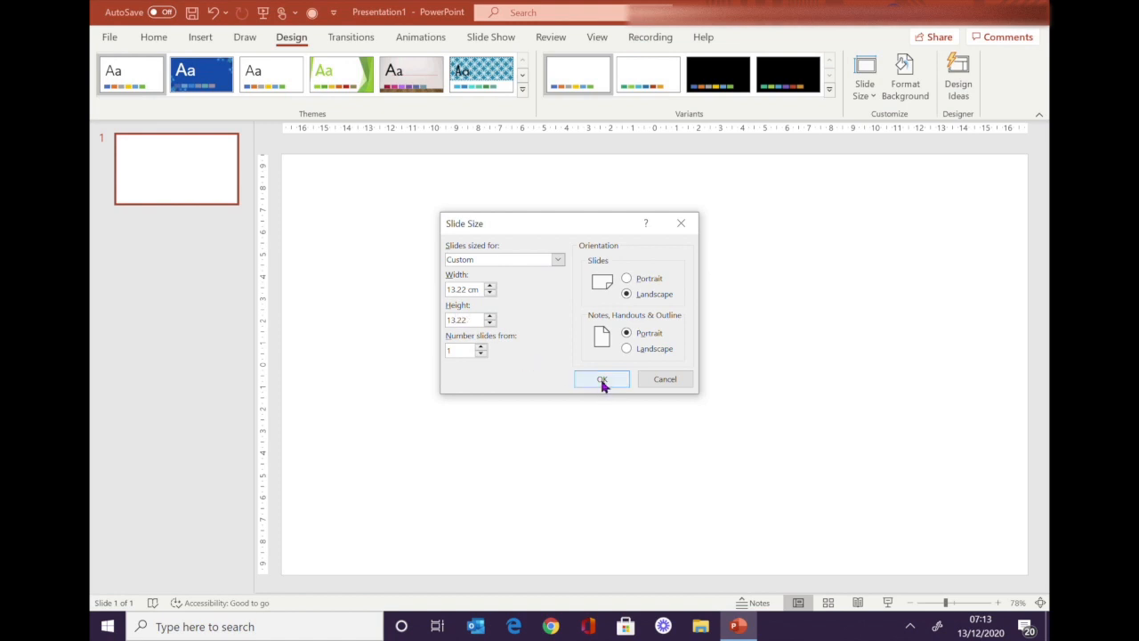
click(602, 380)
click(593, 412)
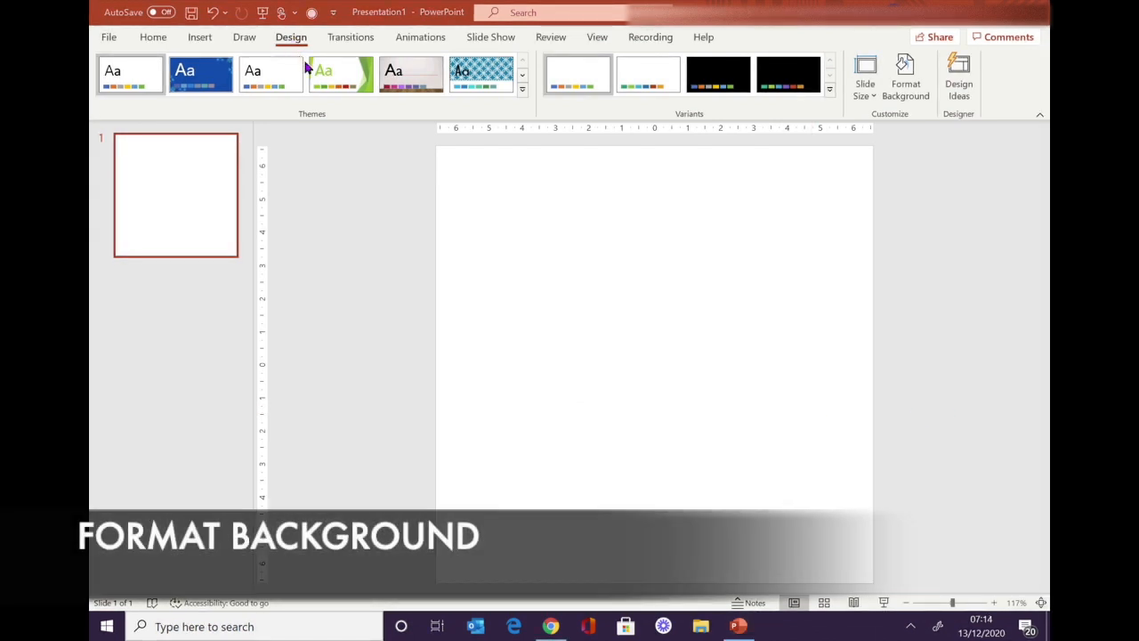
- Format the slide background with a solid black fill
click(917, 92)
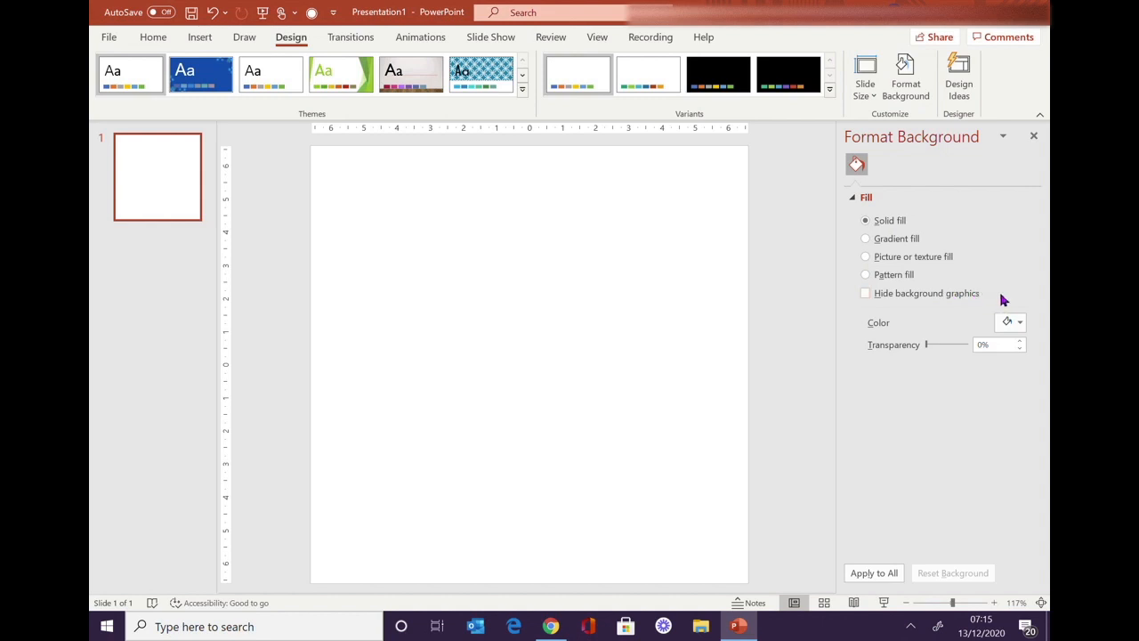
click(1022, 326)
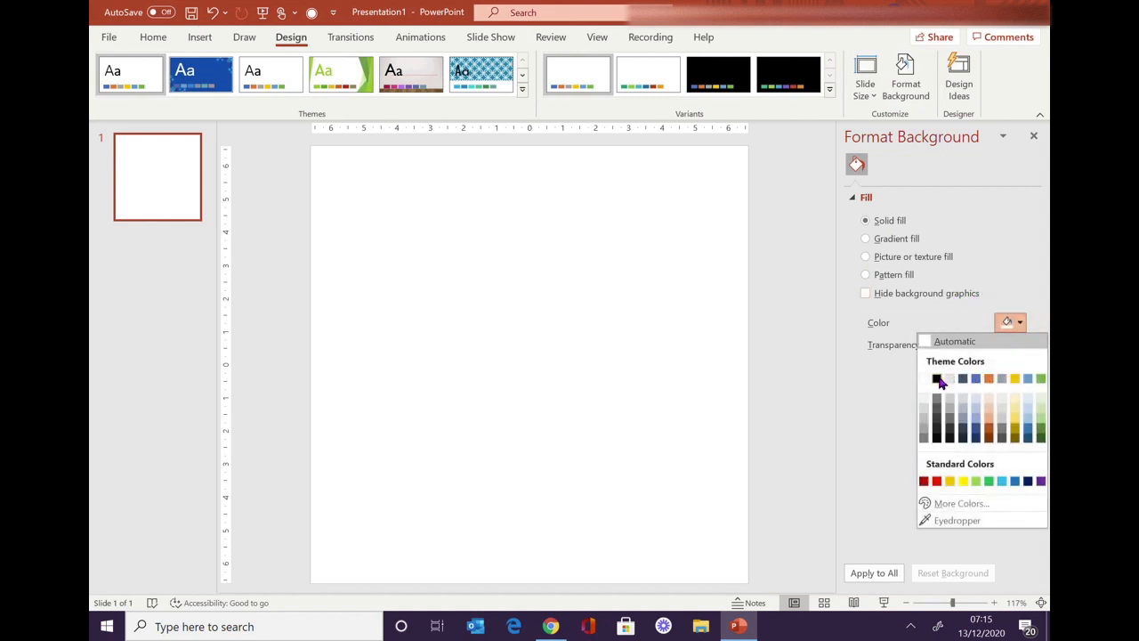
click(937, 378)
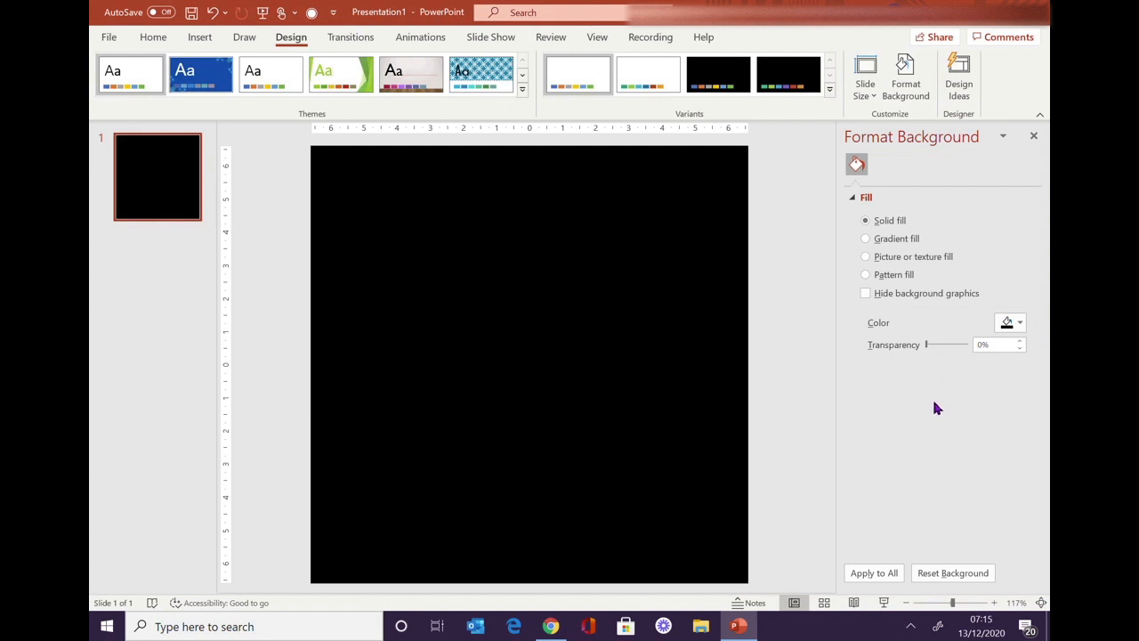
- Draw a rectangle about 12.76 cm high and 12.67 cm wide just inside the slide edges
click(201, 40)
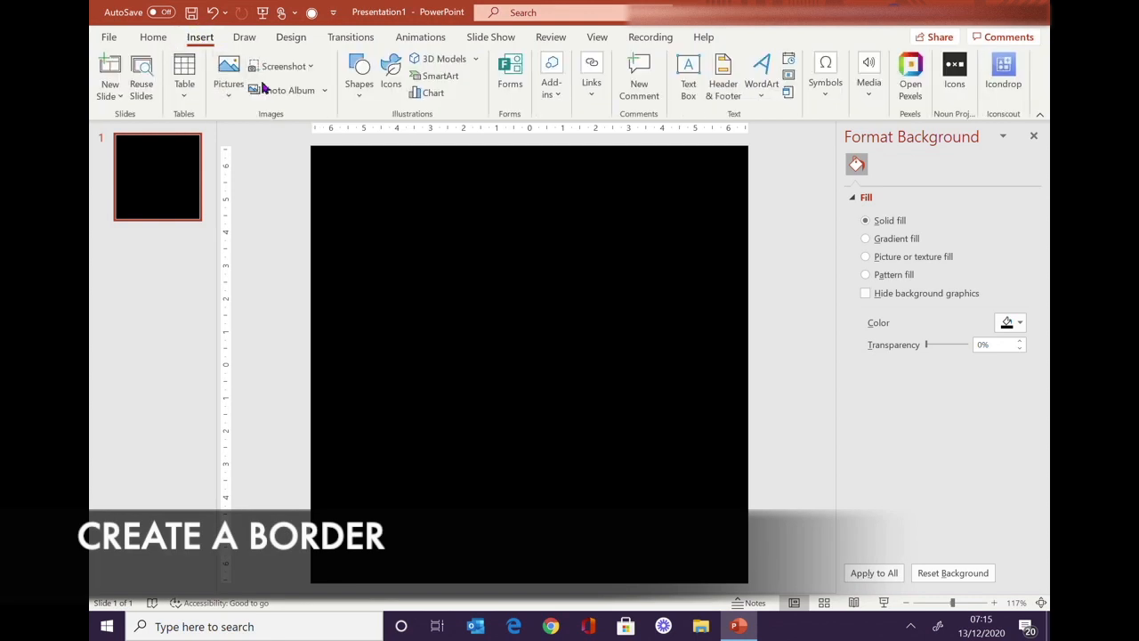
click(363, 100)
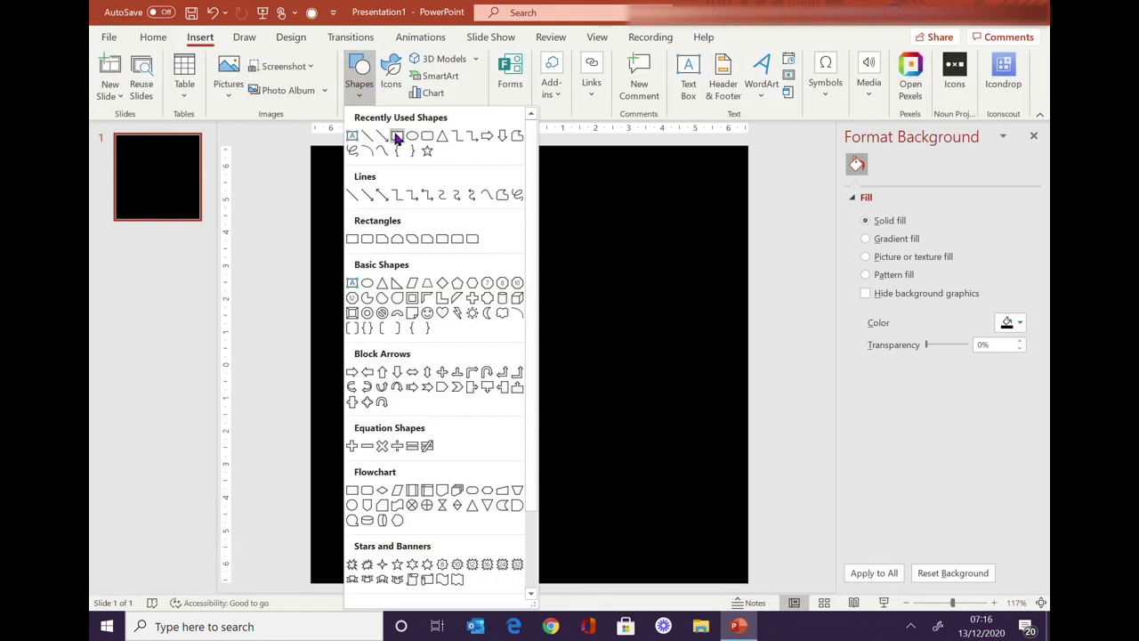
click(397, 136)
mouse_move(321, 153)
mouse_down()
mouse_move(481, 247)
mouse_move(613, 386)
mouse_move(739, 578)
mouse_up()
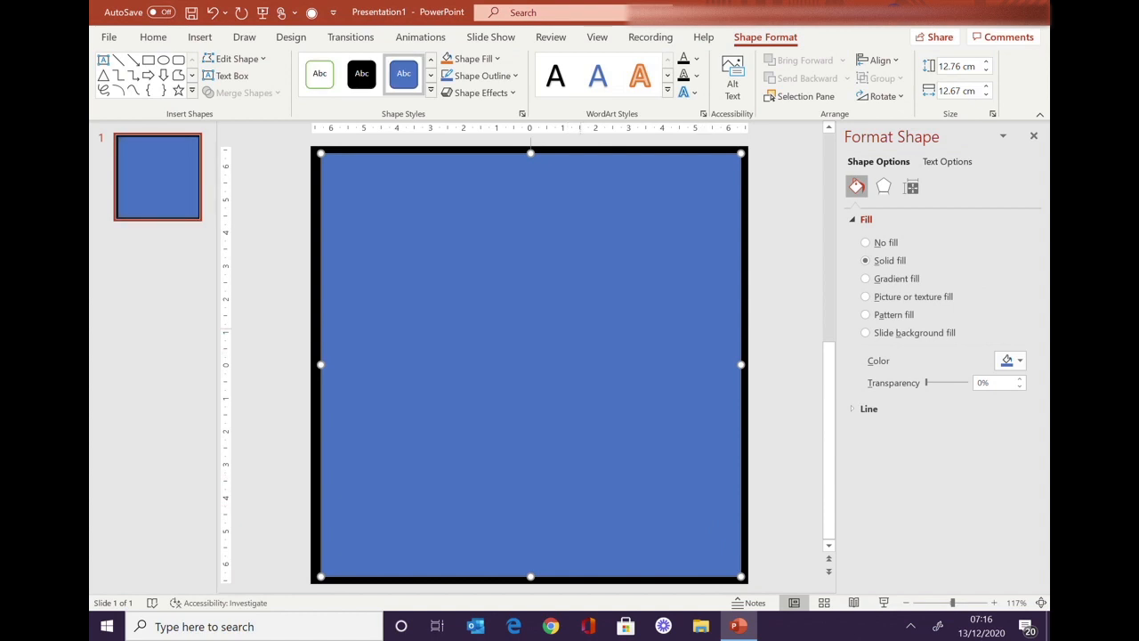
- Align the rectangle to the horizontal center and vertical middle of the slide
click(879, 60)
click(904, 105)
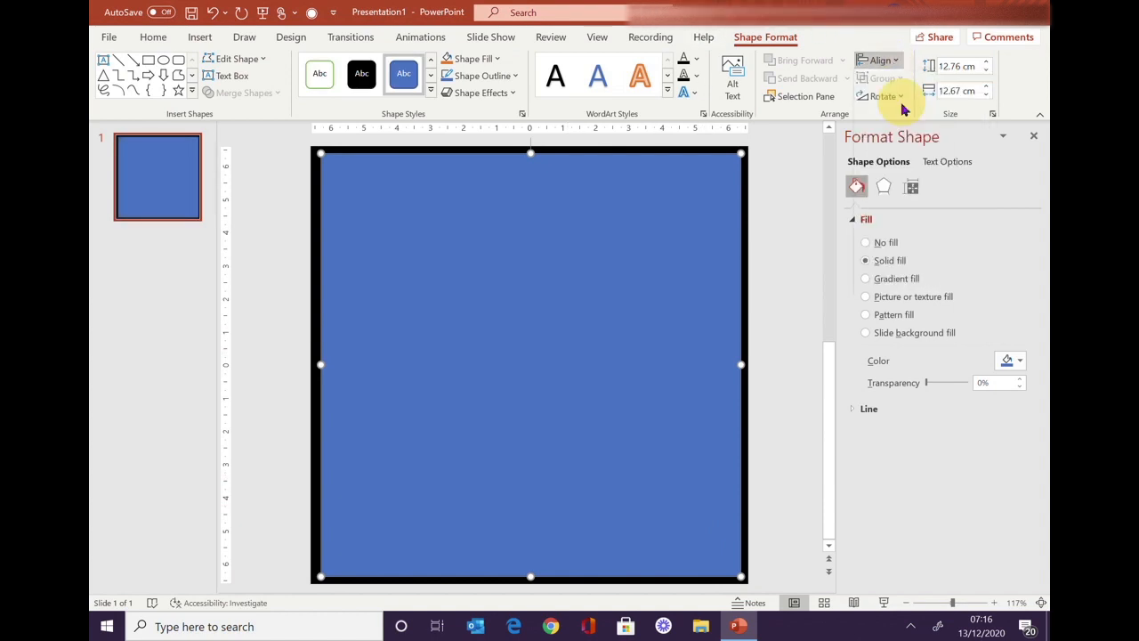
click(879, 60)
click(907, 168)
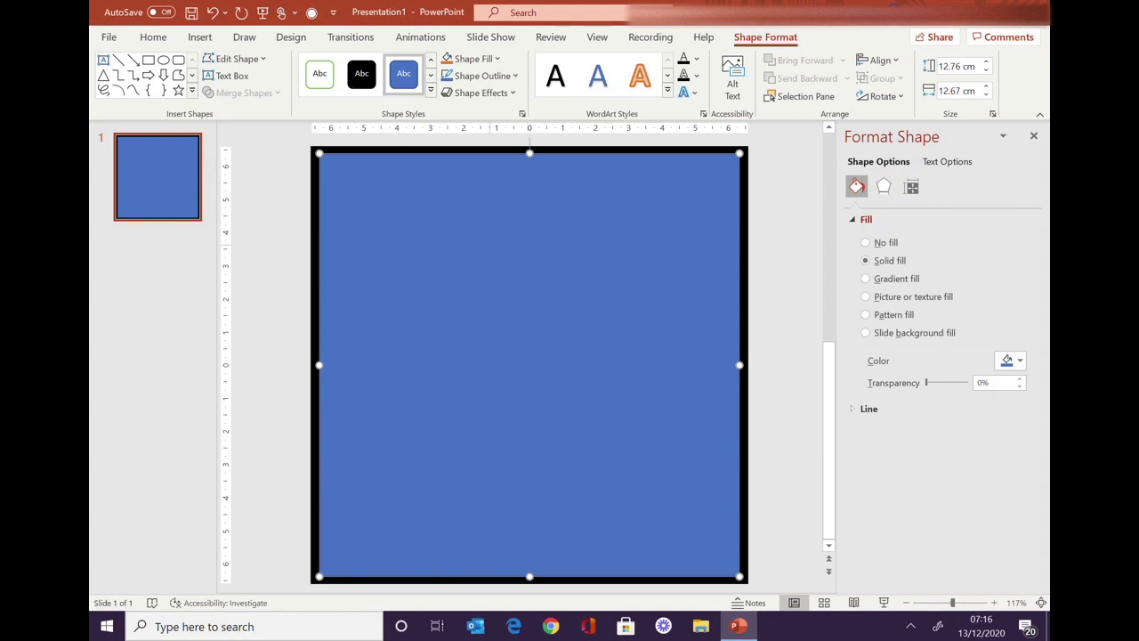
- Set the rectangle to no fill
click(499, 59)
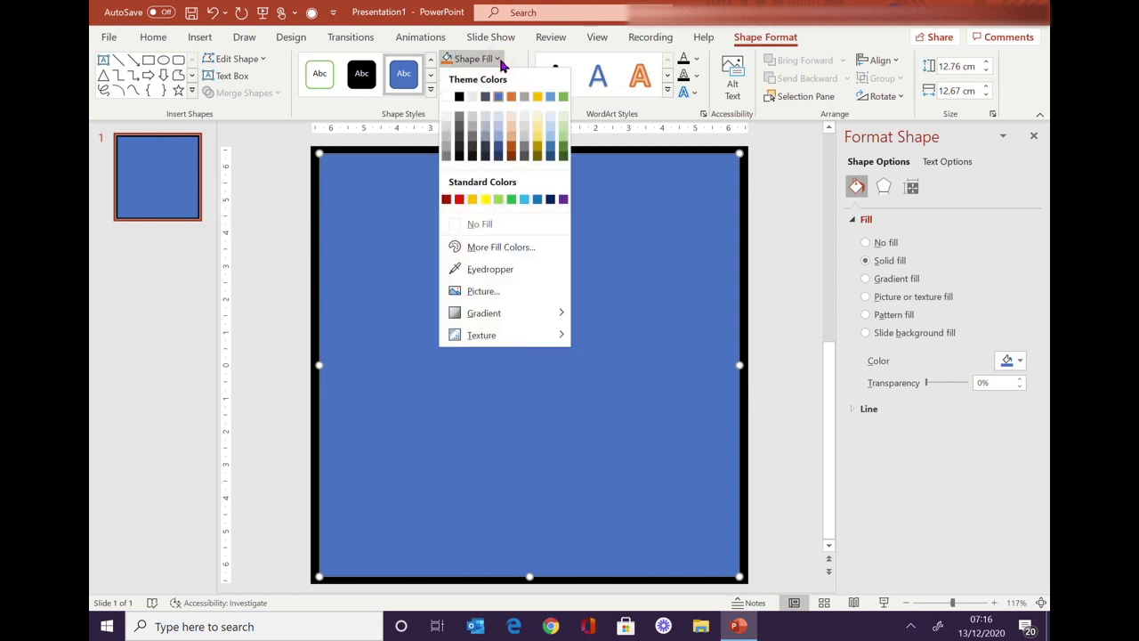
click(499, 60)
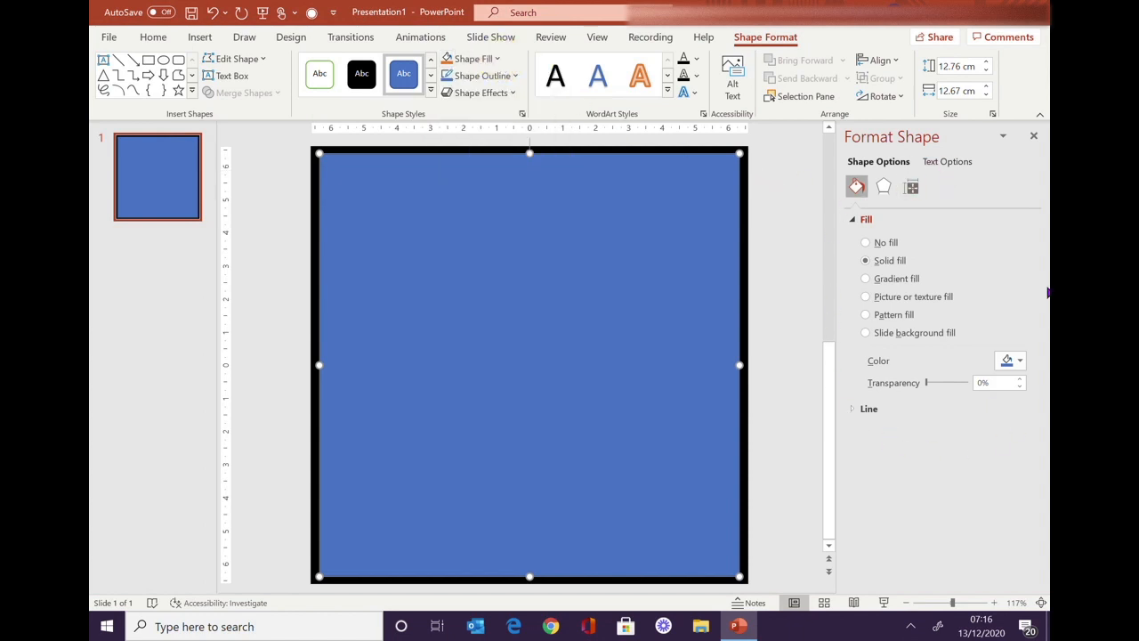
click(865, 243)
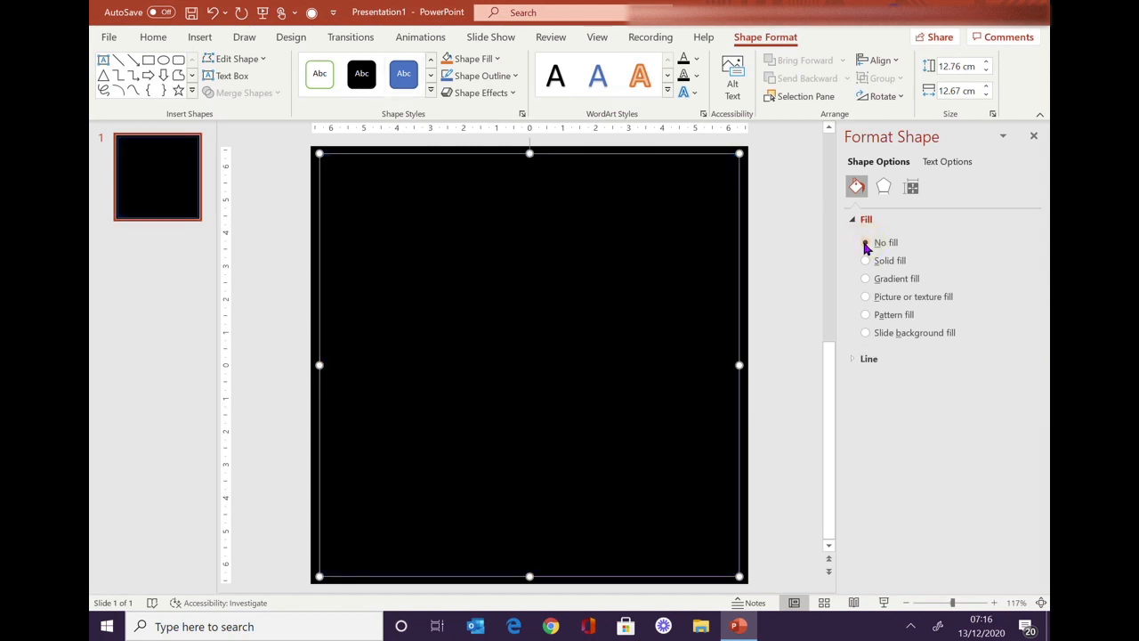
- Set the width of the rectangle's solid outline to 6 pt
click(855, 360)
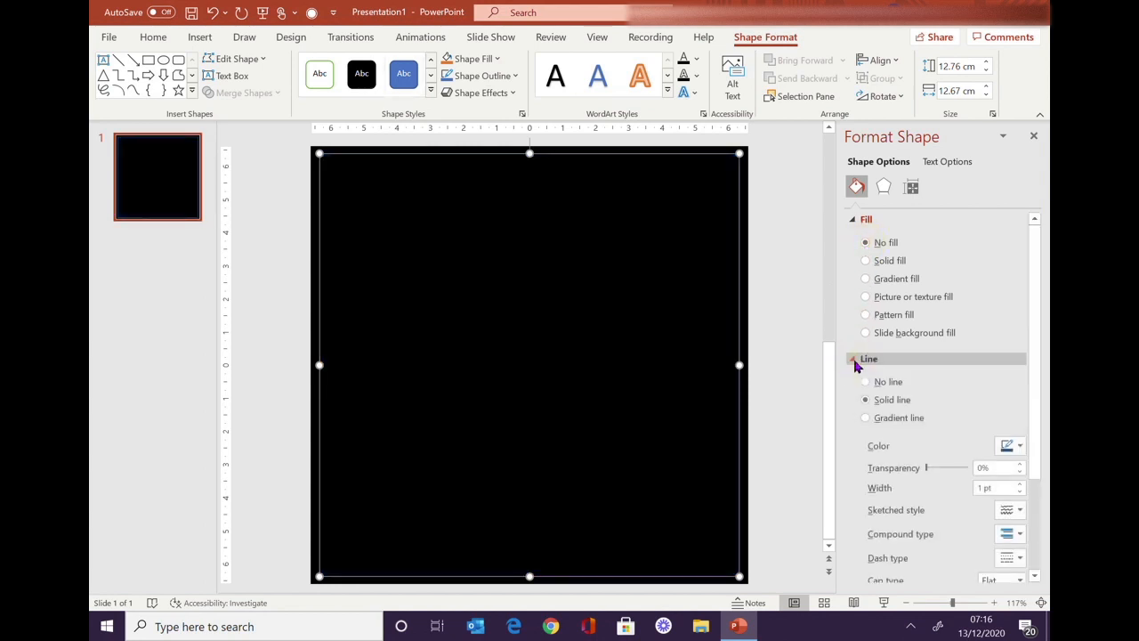
click(516, 76)
mouse_move(545, 309)
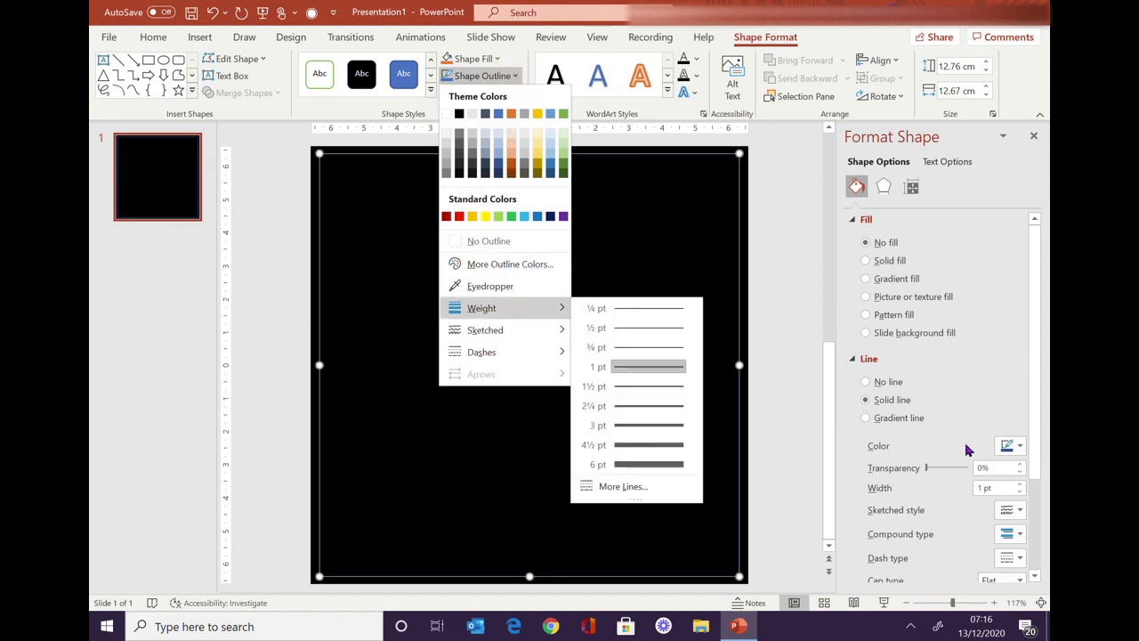
click(1015, 496)
click(1019, 492)
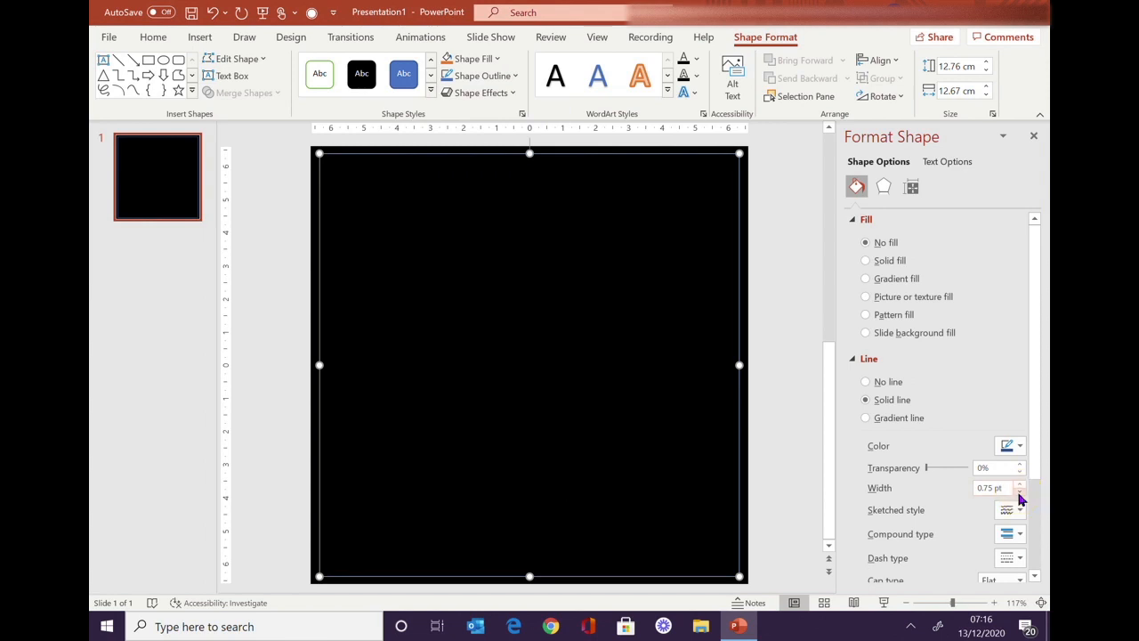
click(1019, 485)
click(1019, 485)
click(1019, 485)
click(1019, 485)
click(1019, 485)
click(1019, 485)
click(1018, 485)
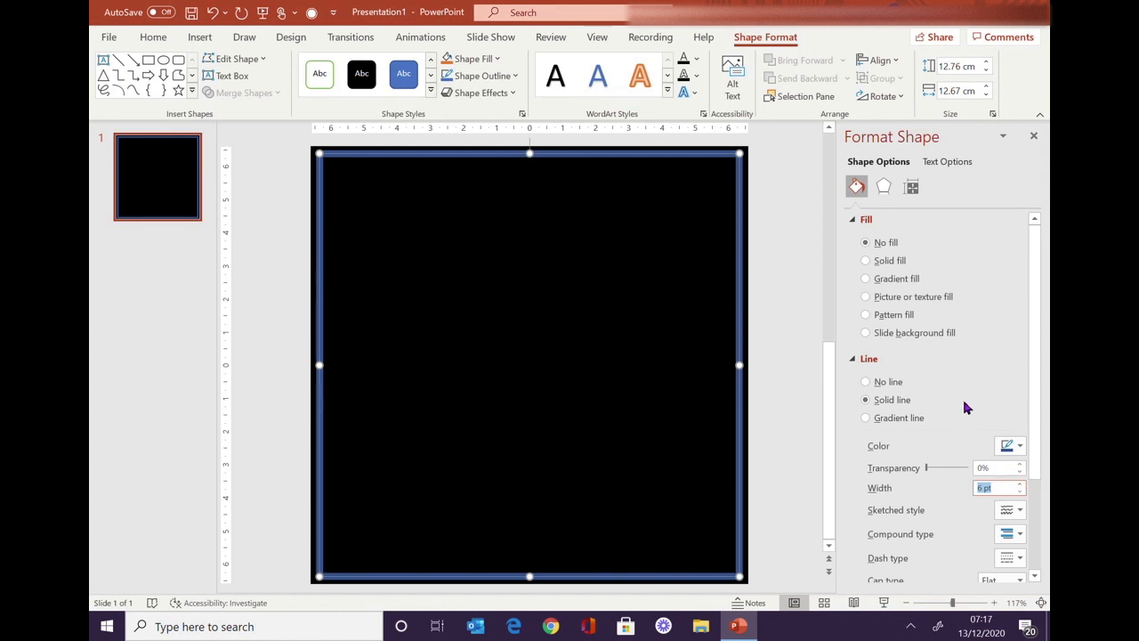
- Color the rectangle's outline standard yellow and deselect the shape
click(1019, 445)
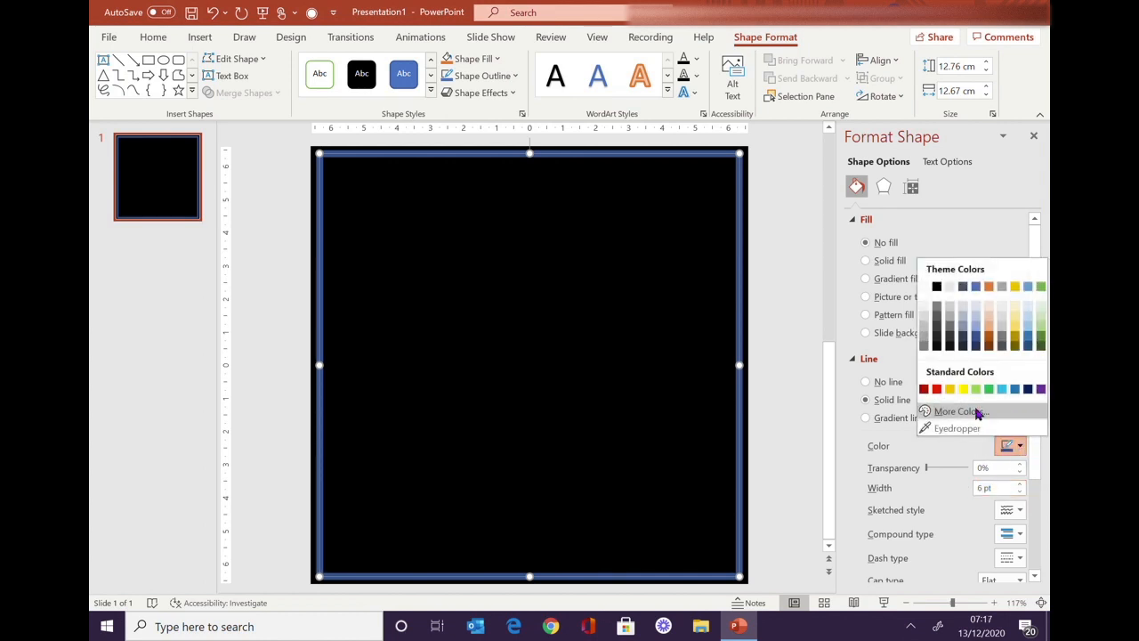
click(963, 390)
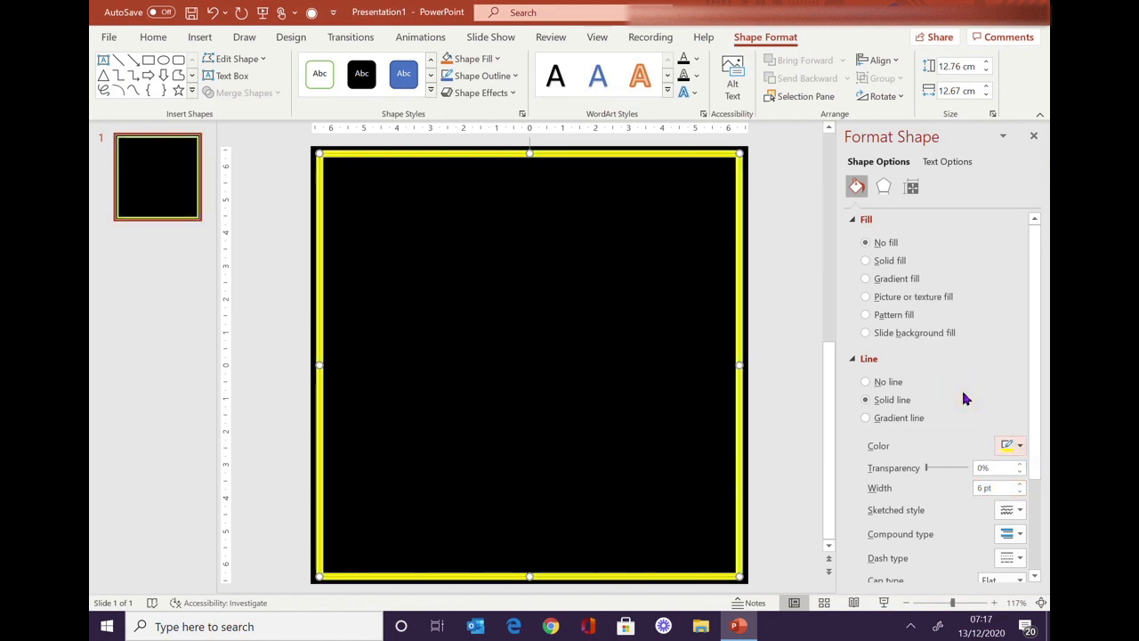
click(767, 403)
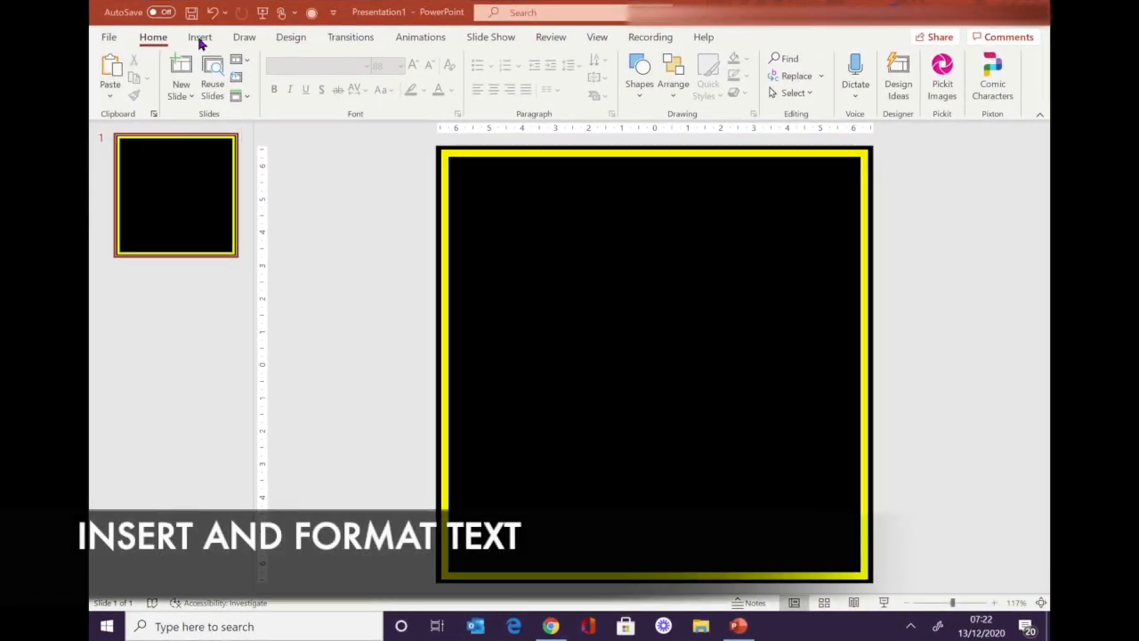
- Insert WordArt in the blue style with a reflection and enter the text "Music"
click(200, 40)
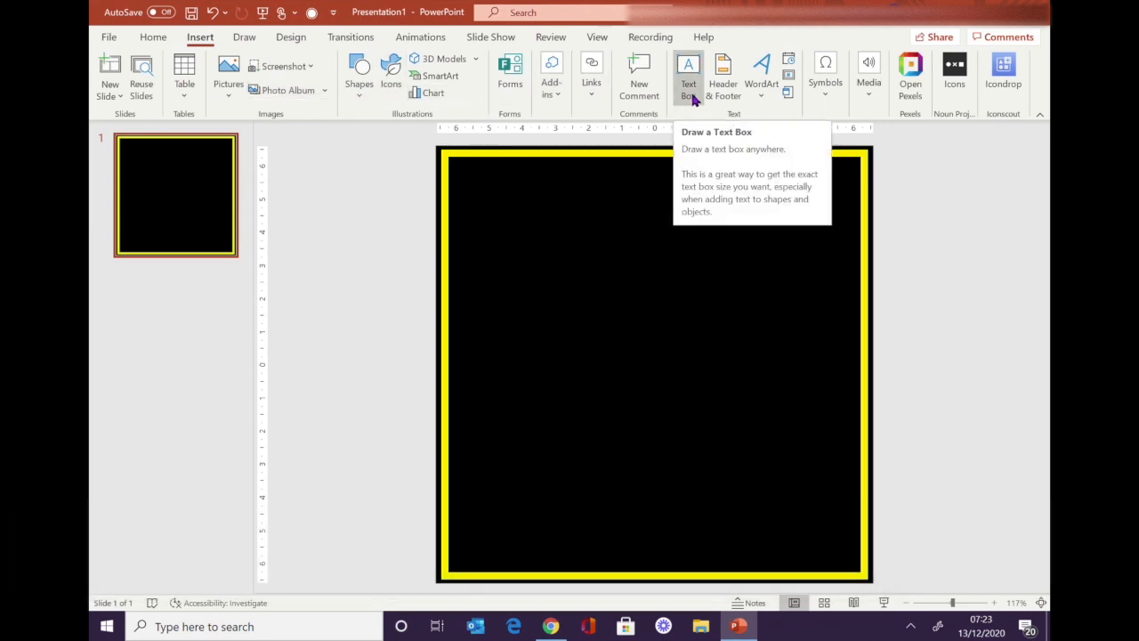
click(764, 89)
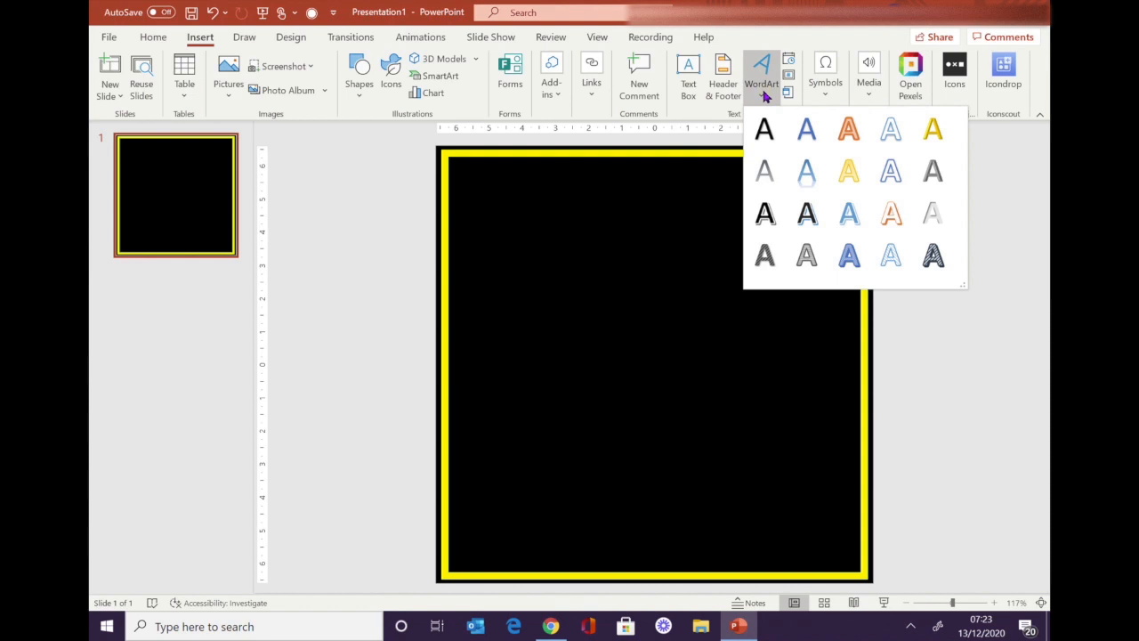
click(805, 171)
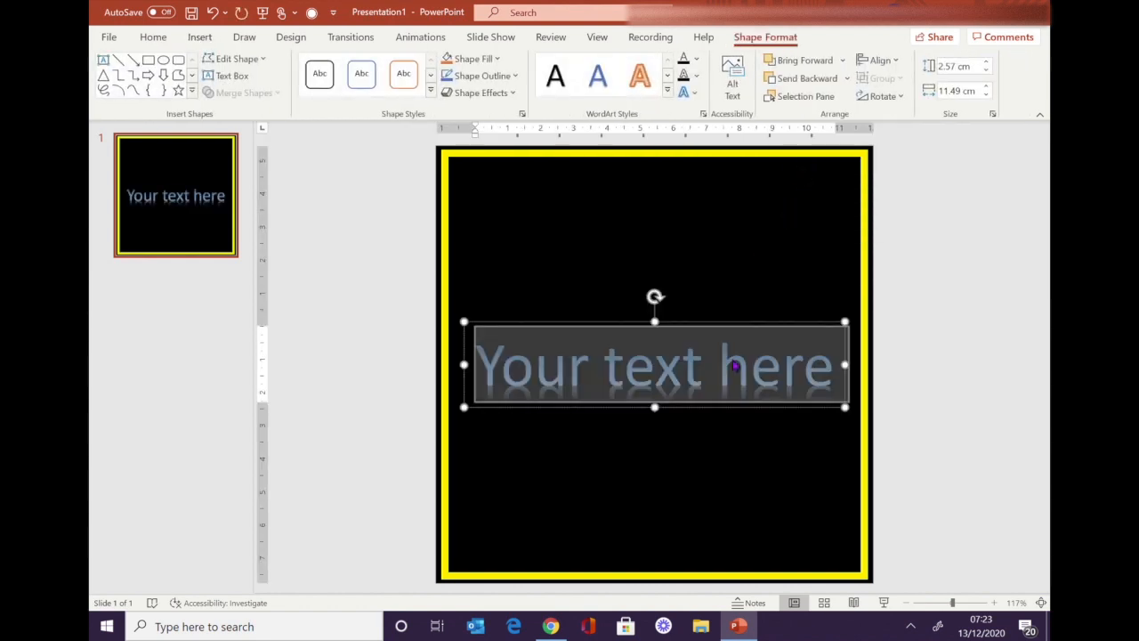
text(Mus)
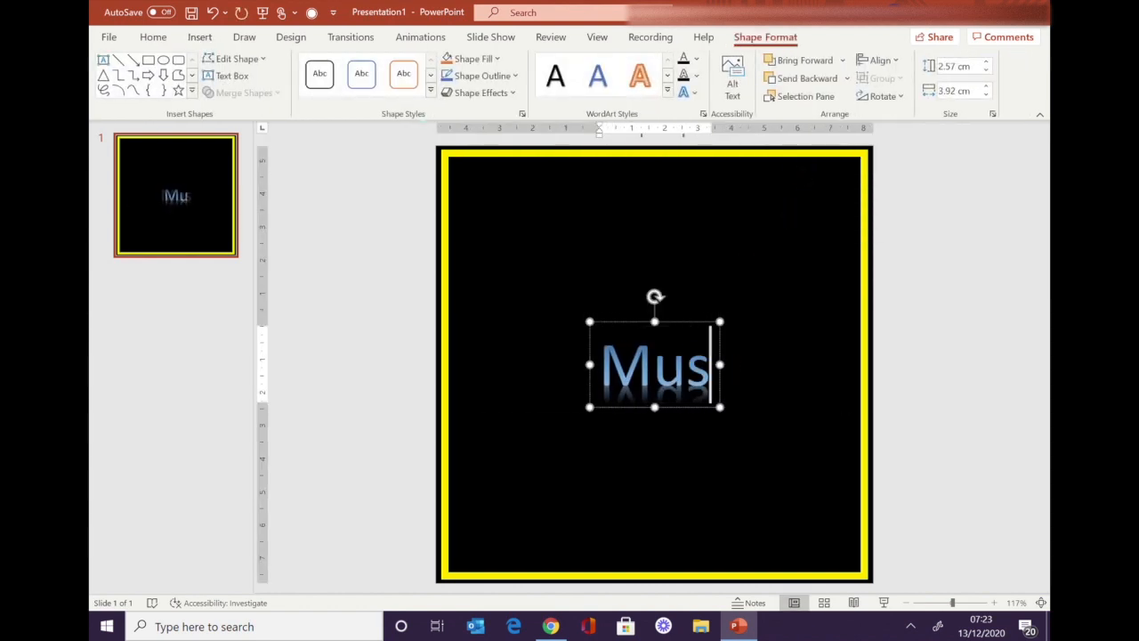
text(ic)
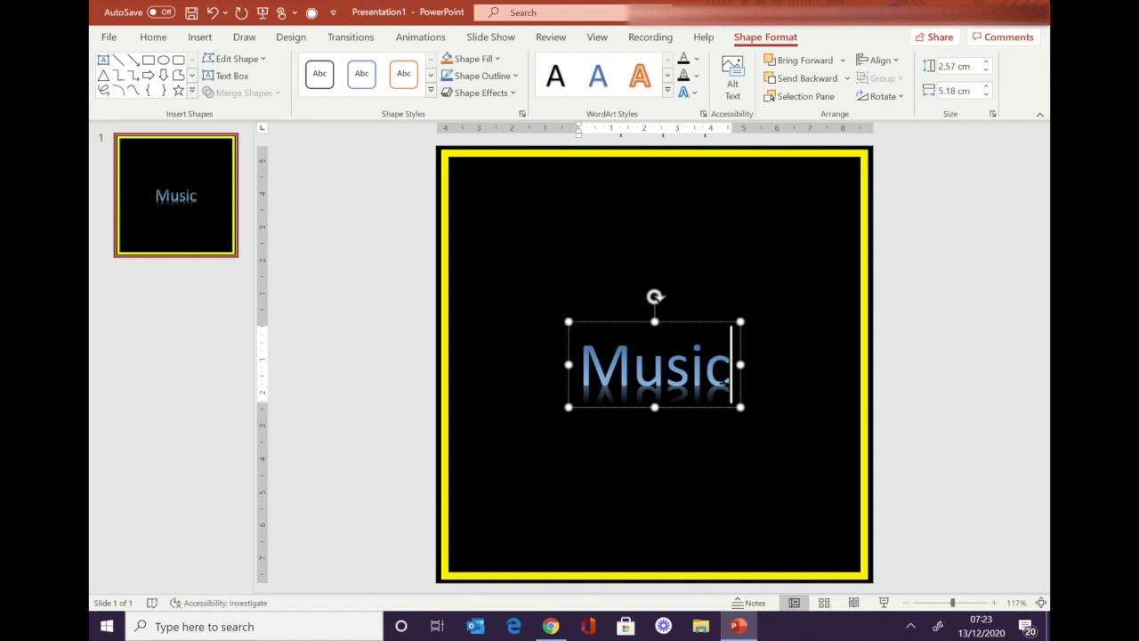
- Change the font color of the "Music" text to standard yellow
drag(734, 365, 569, 364)
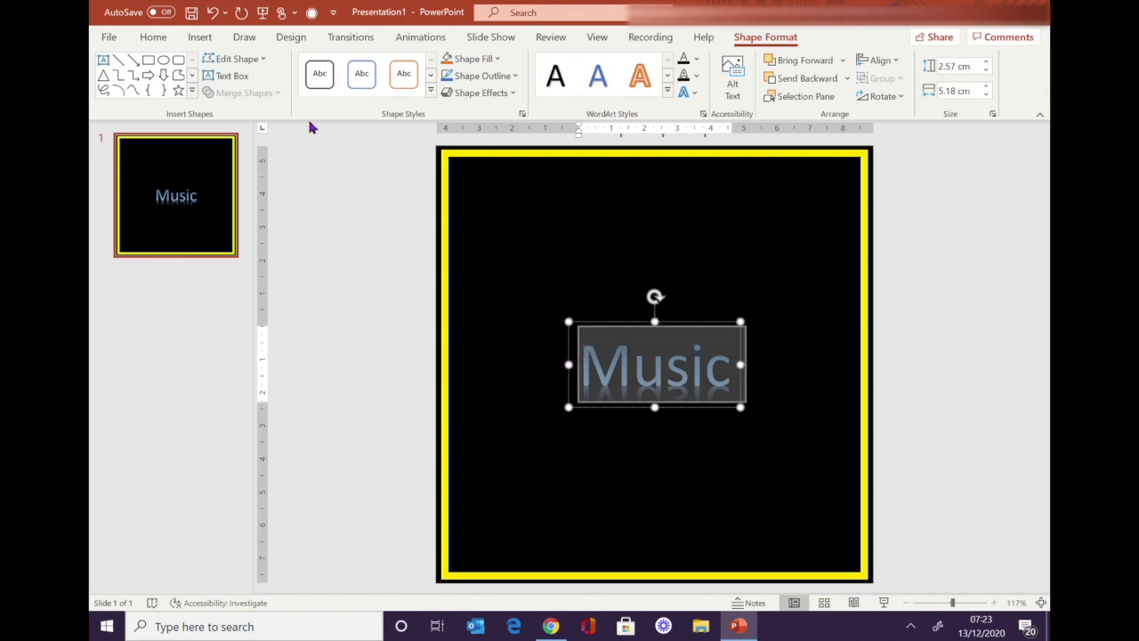
click(153, 37)
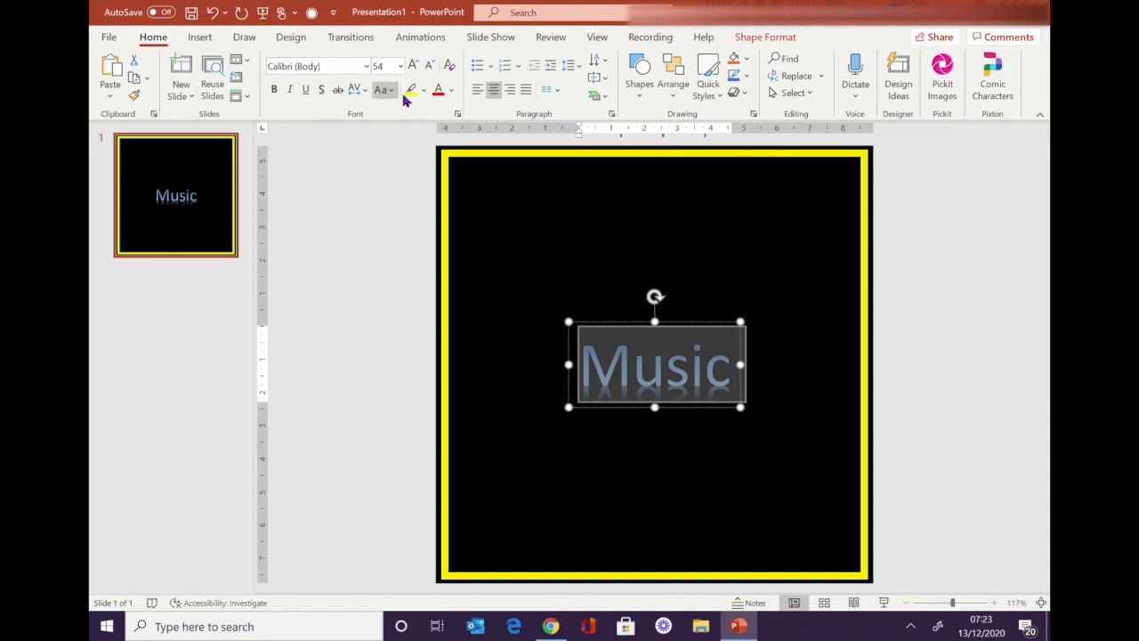
click(451, 91)
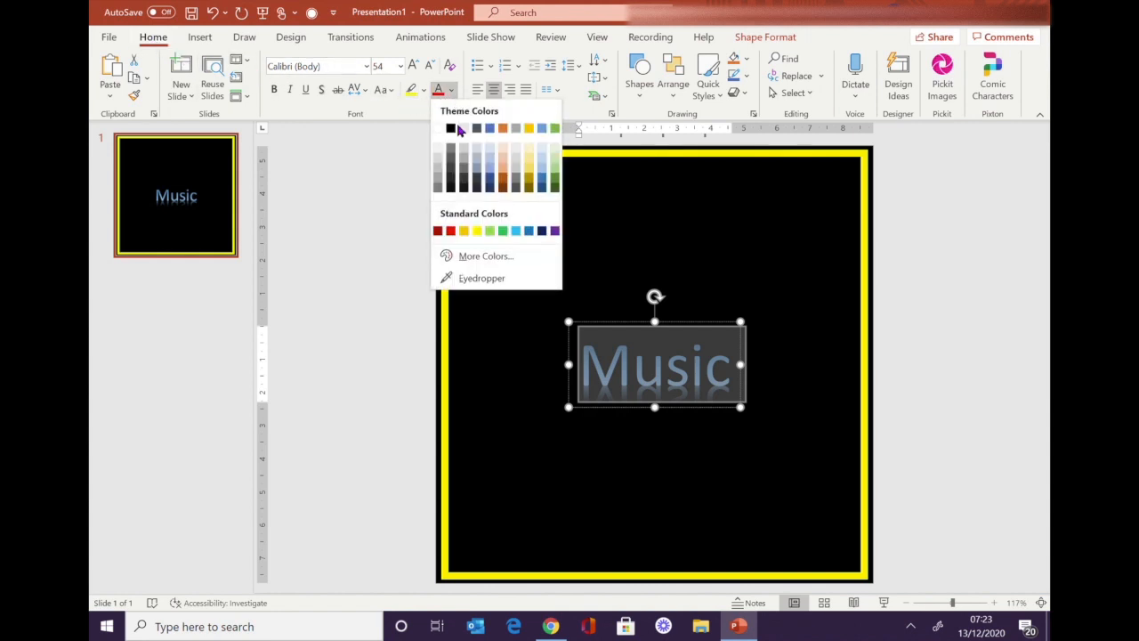
click(476, 232)
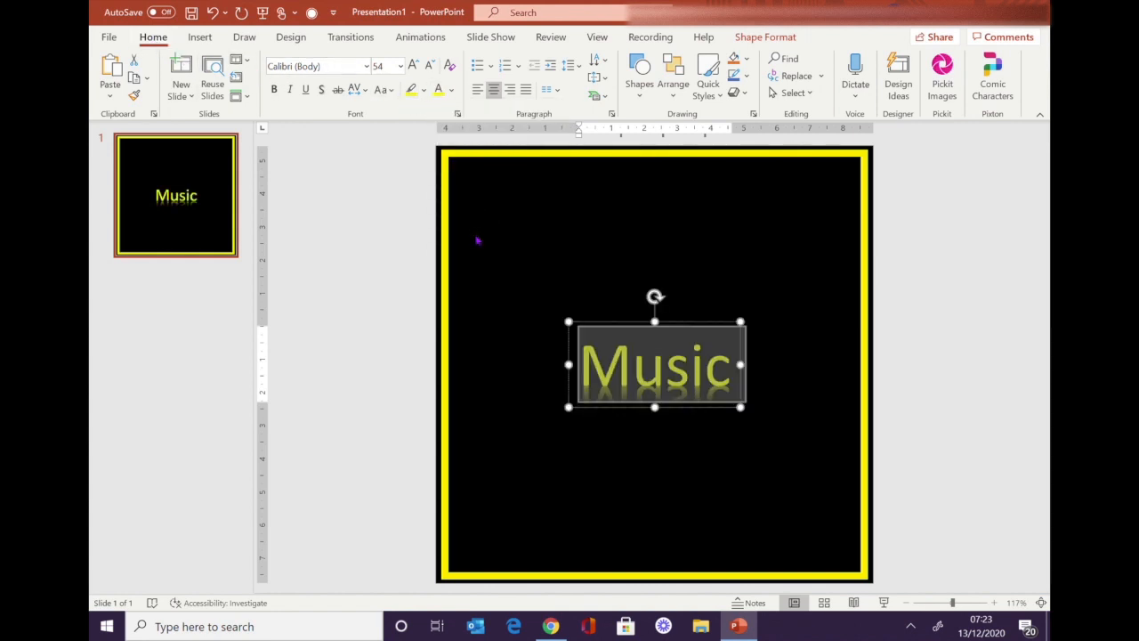
- Set the font size of the "Music" text to 96
click(401, 67)
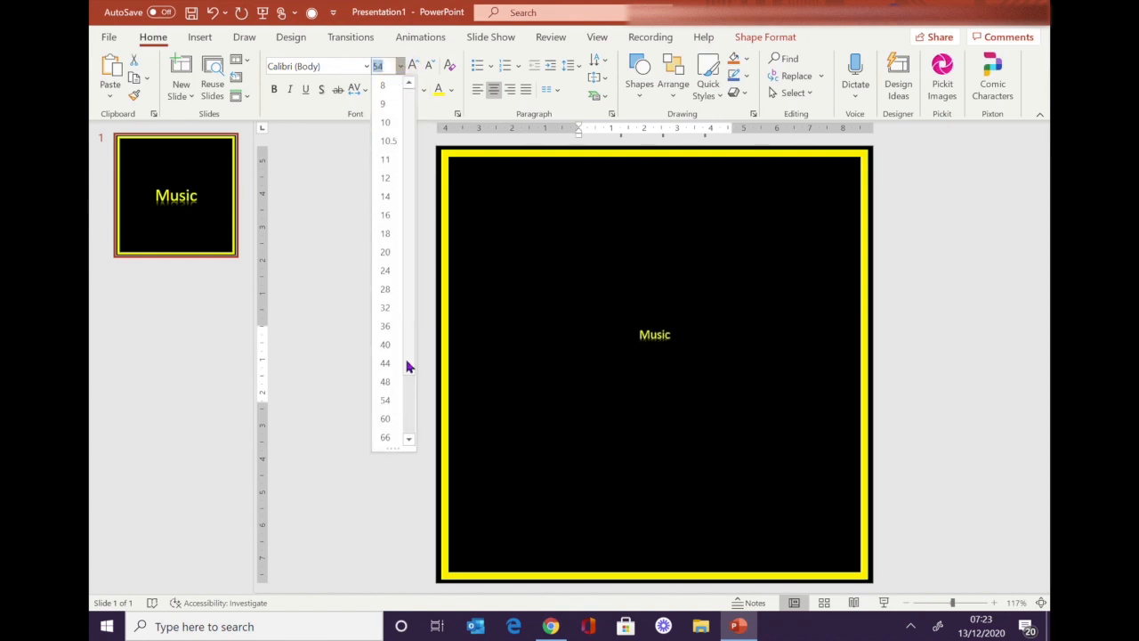
scroll(409, 441, down, 1)
click(384, 436)
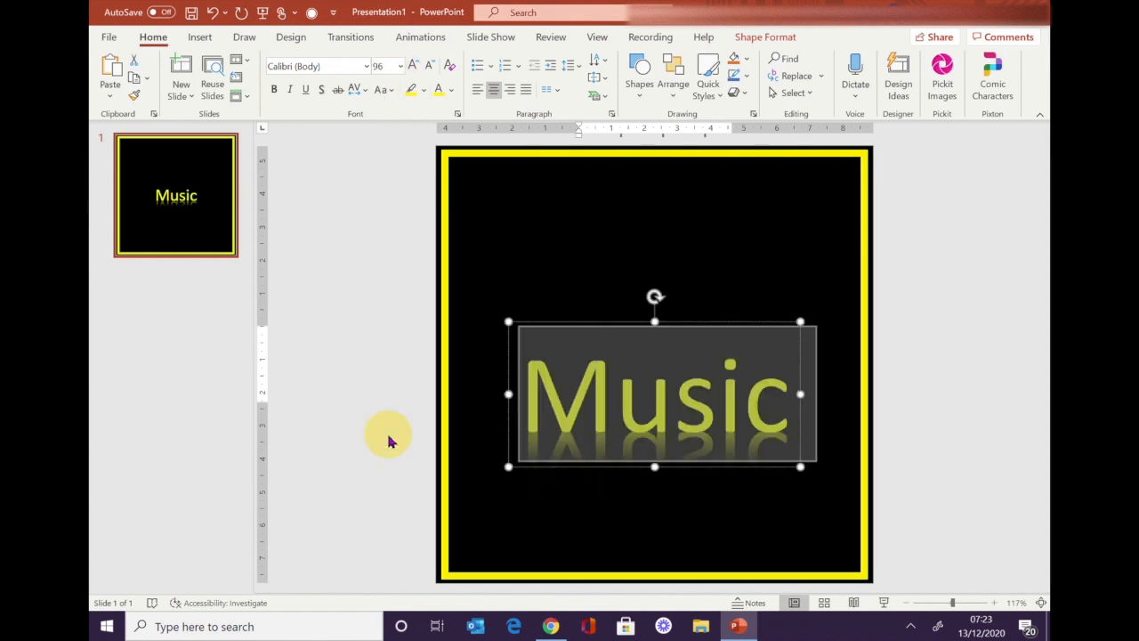
- Change the "Music" text's font to Bahnschrift and align its box to the center and middle of the slide
click(366, 66)
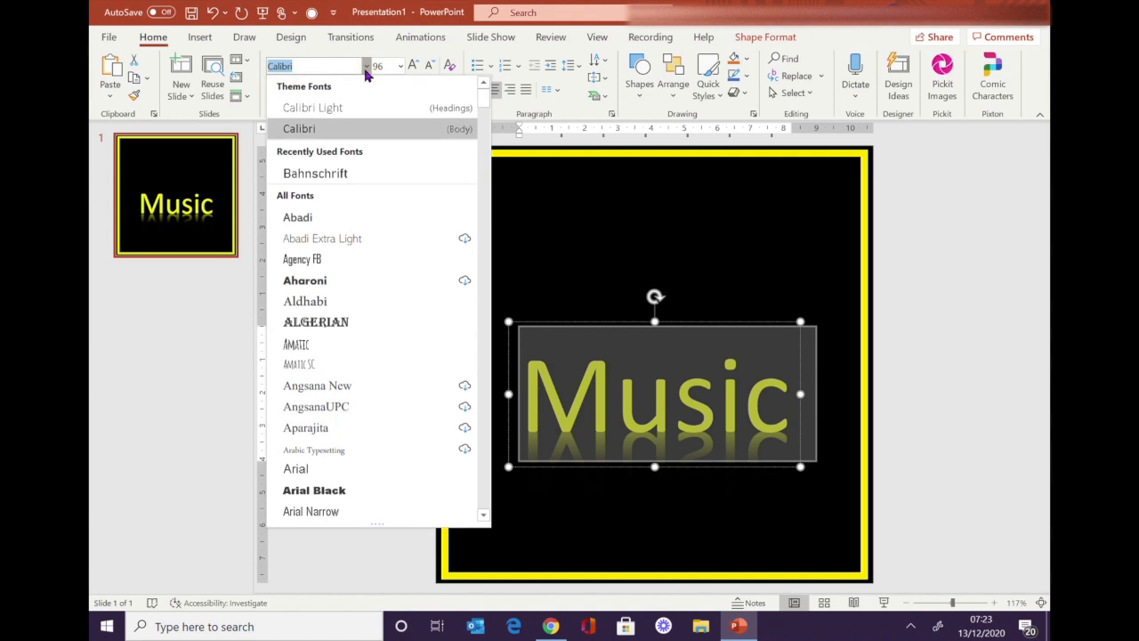
click(362, 183)
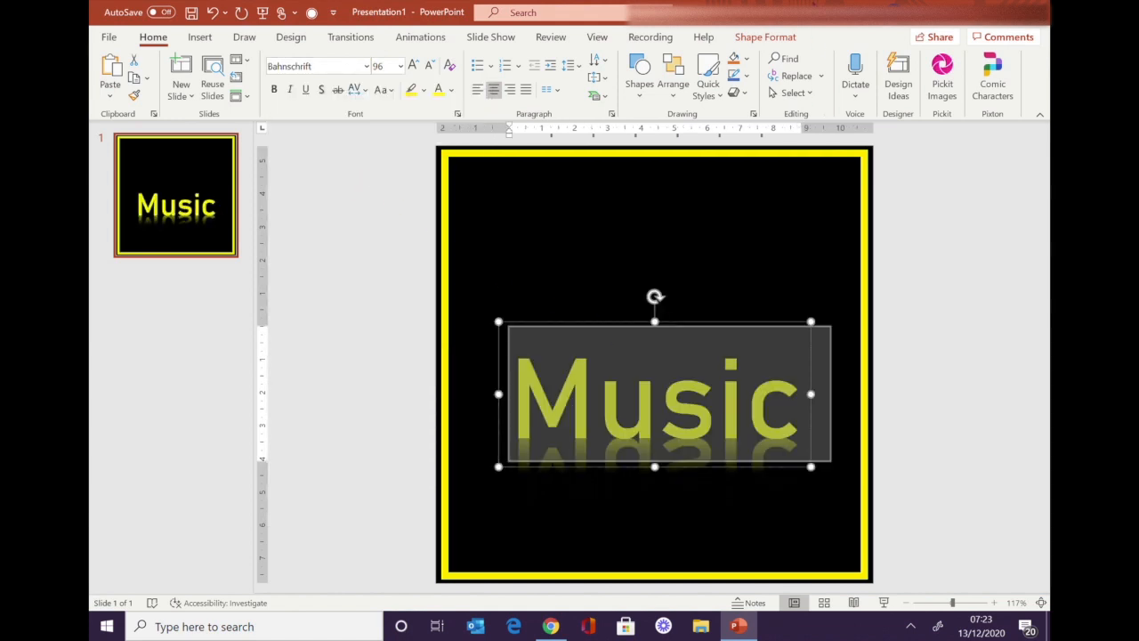
click(767, 37)
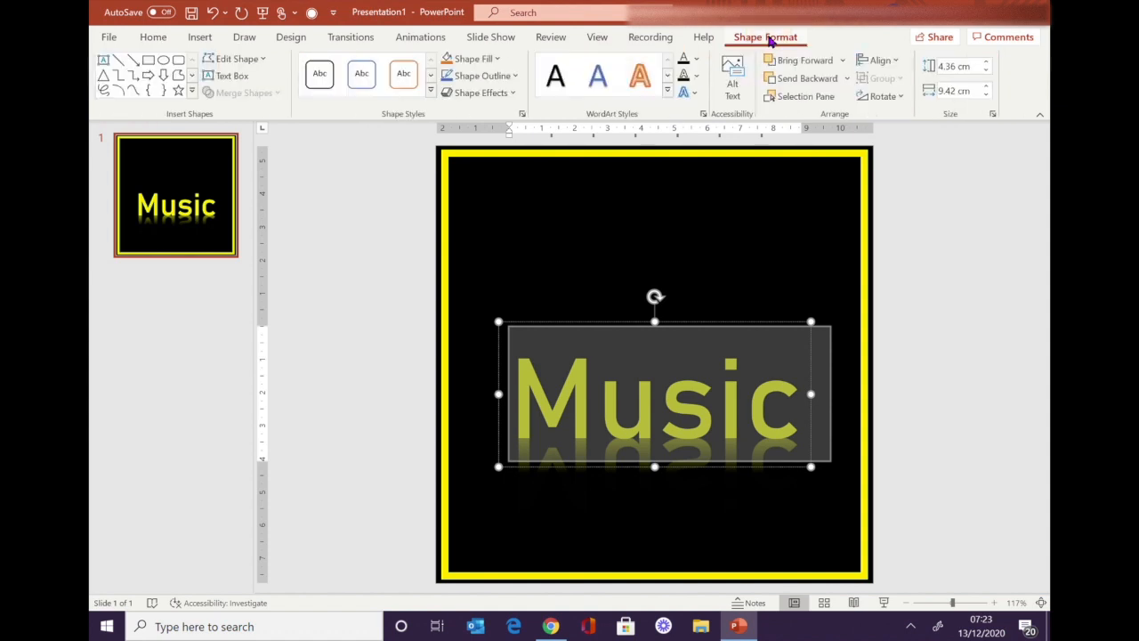
click(881, 60)
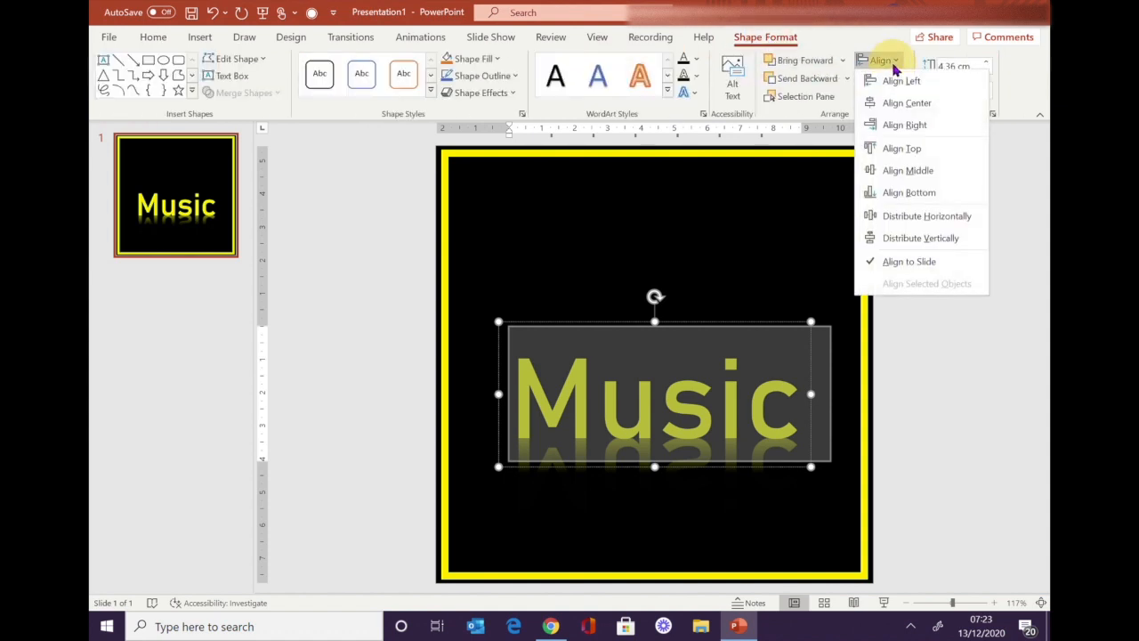
click(903, 105)
click(885, 61)
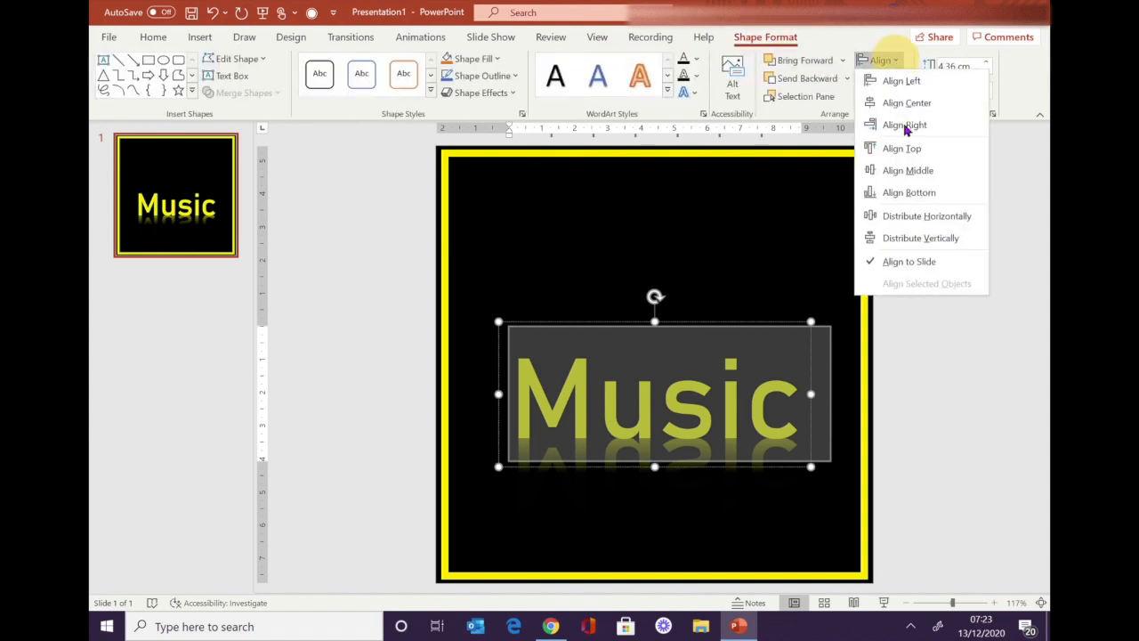
click(911, 171)
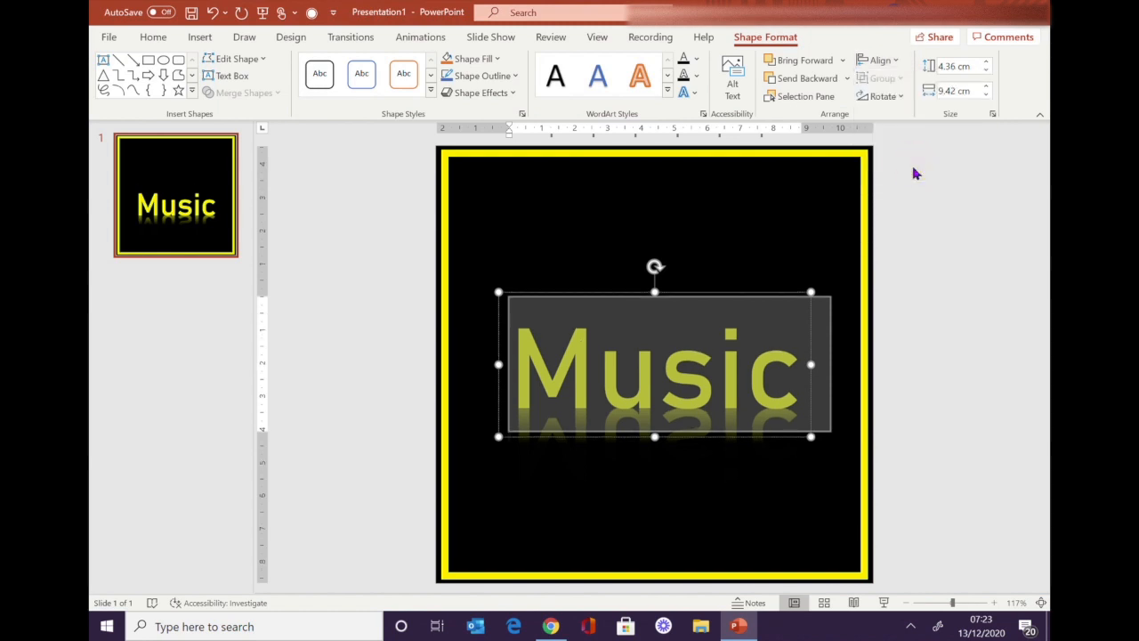
click(922, 233)
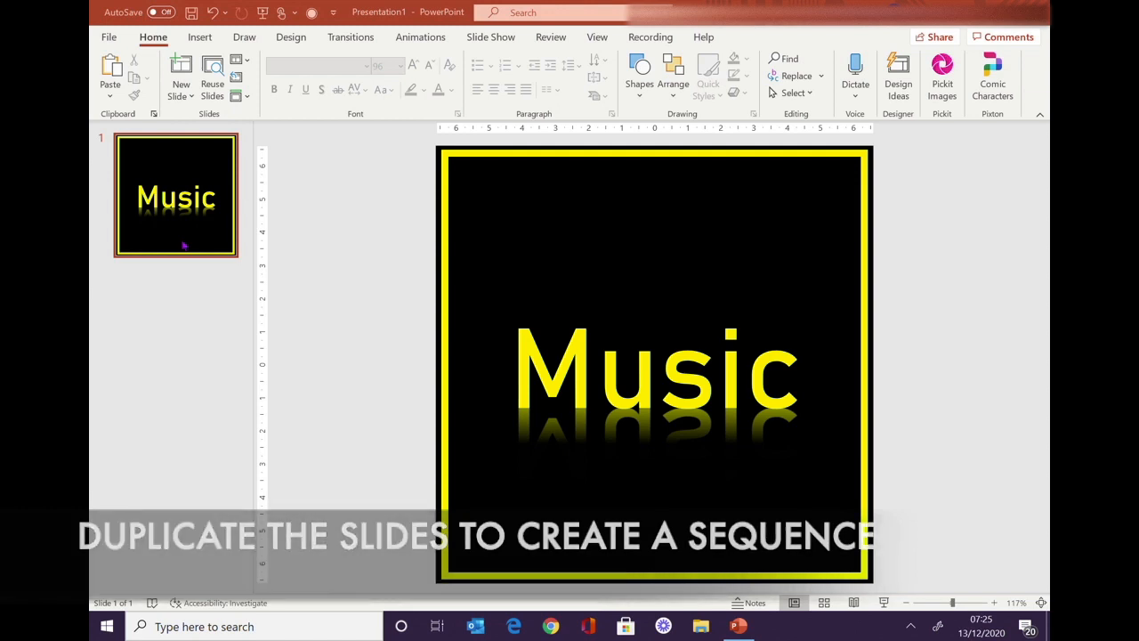
- Duplicate the "Music" slide three times to make a sequence of four slides
click(183, 245)
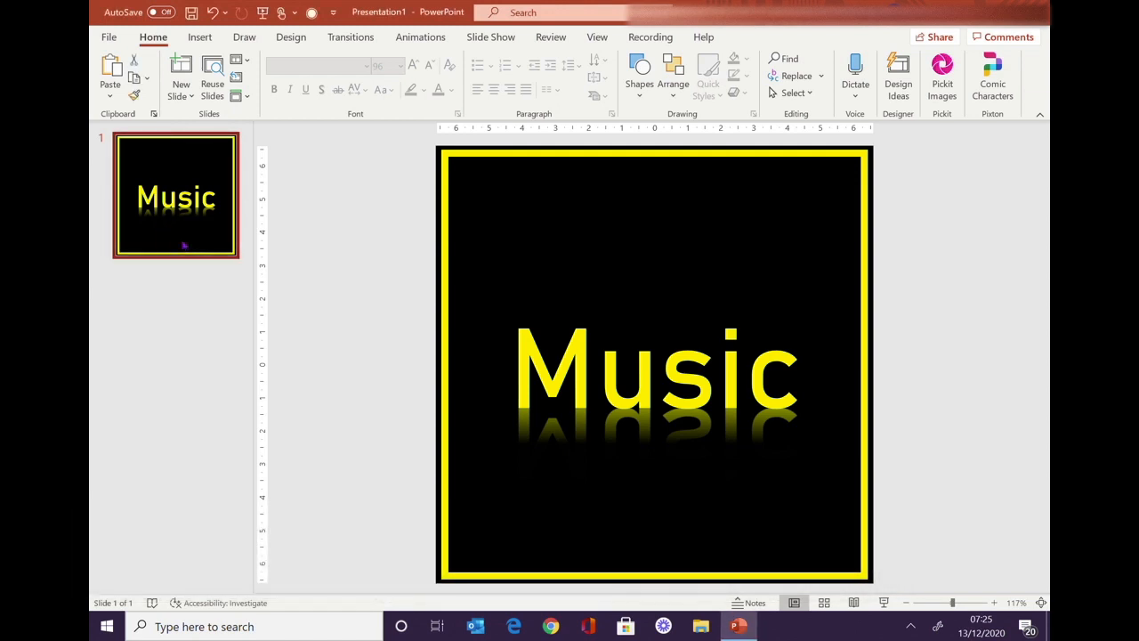
click(189, 96)
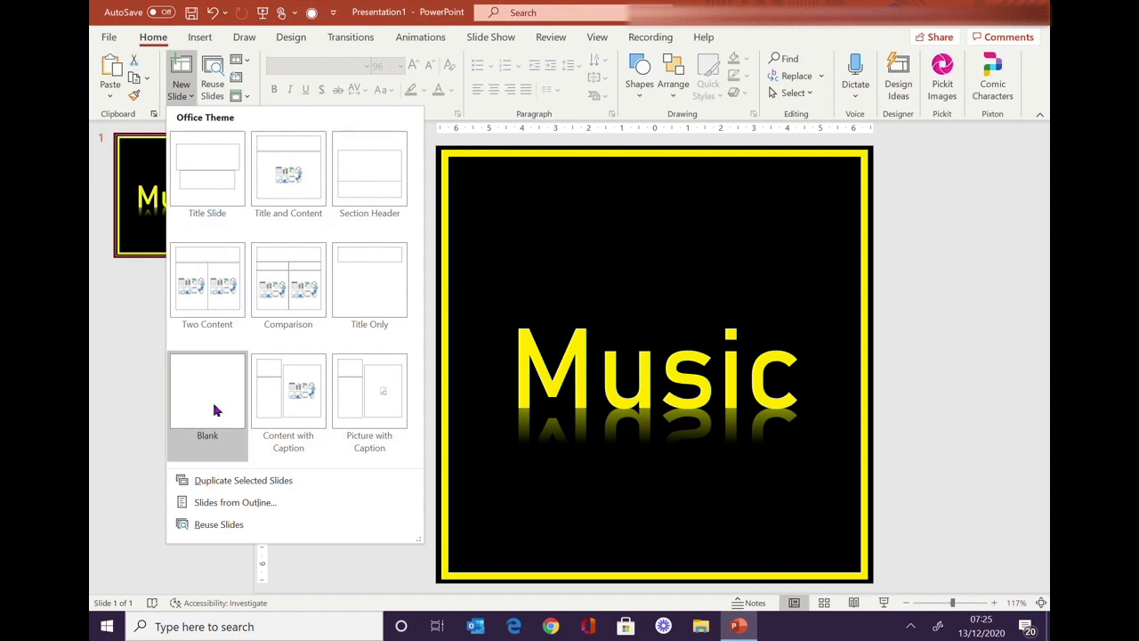
click(223, 481)
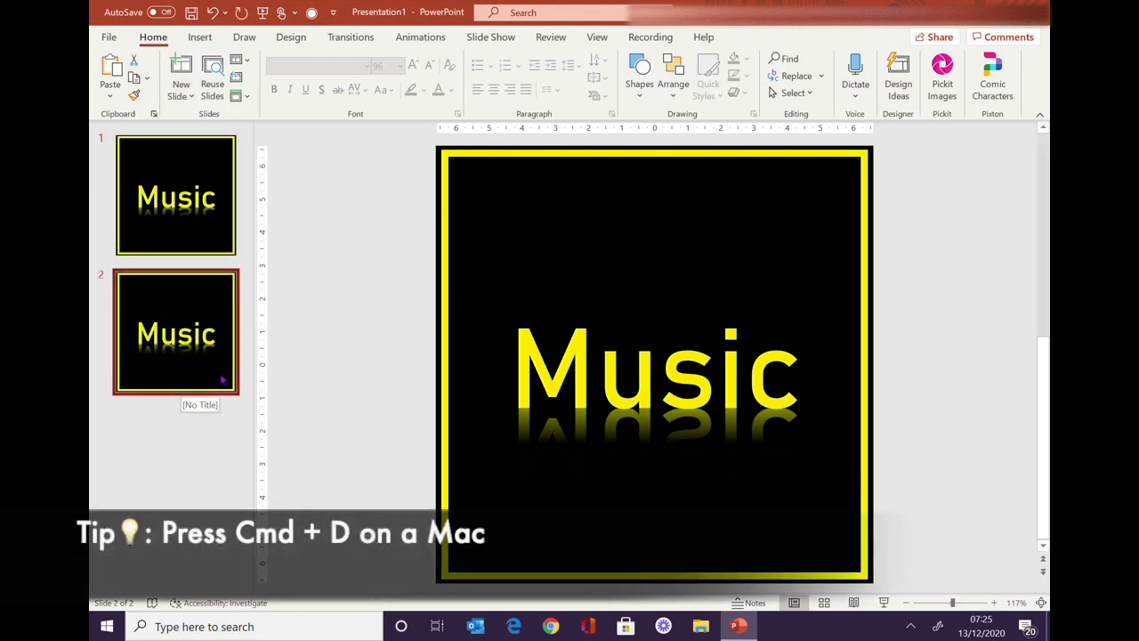
key(ctrl+d)
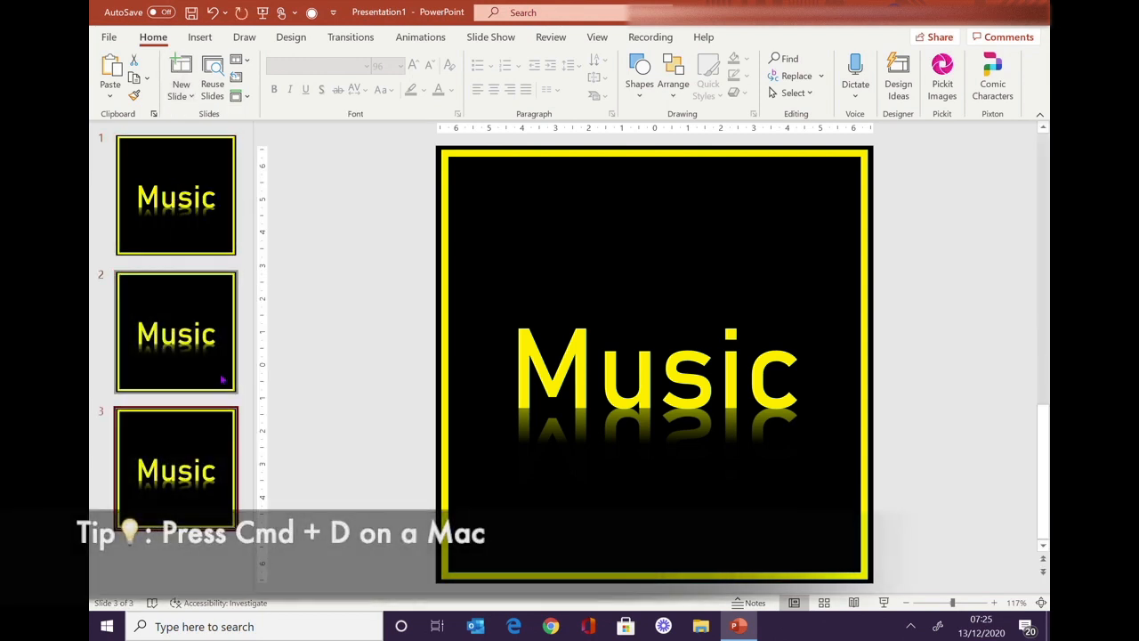
key(ctrl+d)
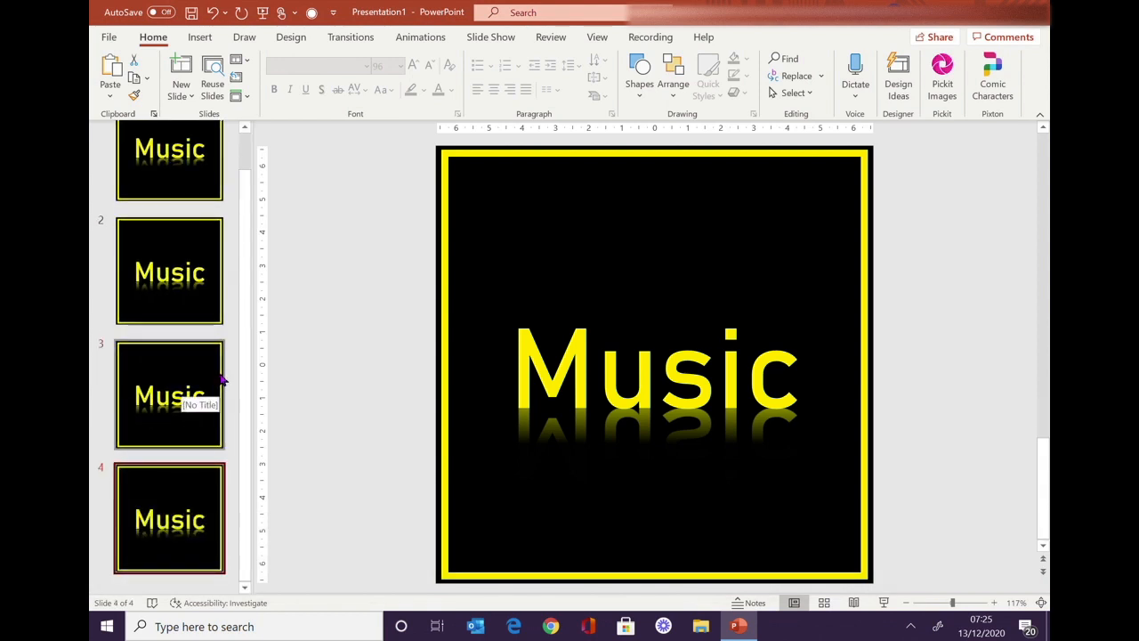
- Change the outline color of the border rectangle on slide 2 to standard light green
click(191, 292)
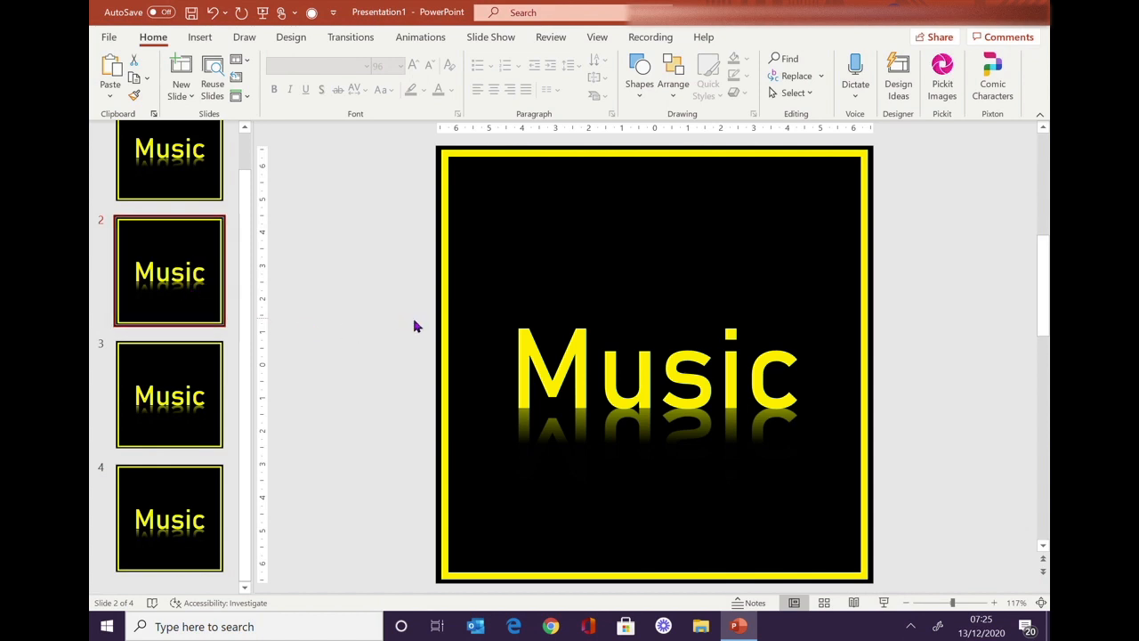
click(443, 324)
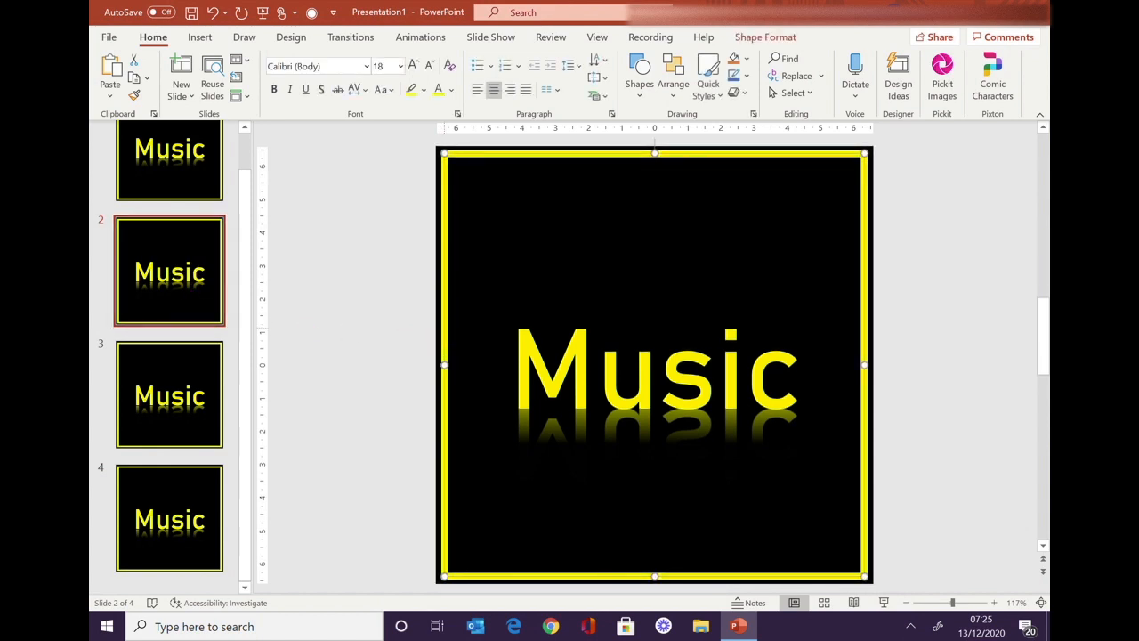
click(763, 40)
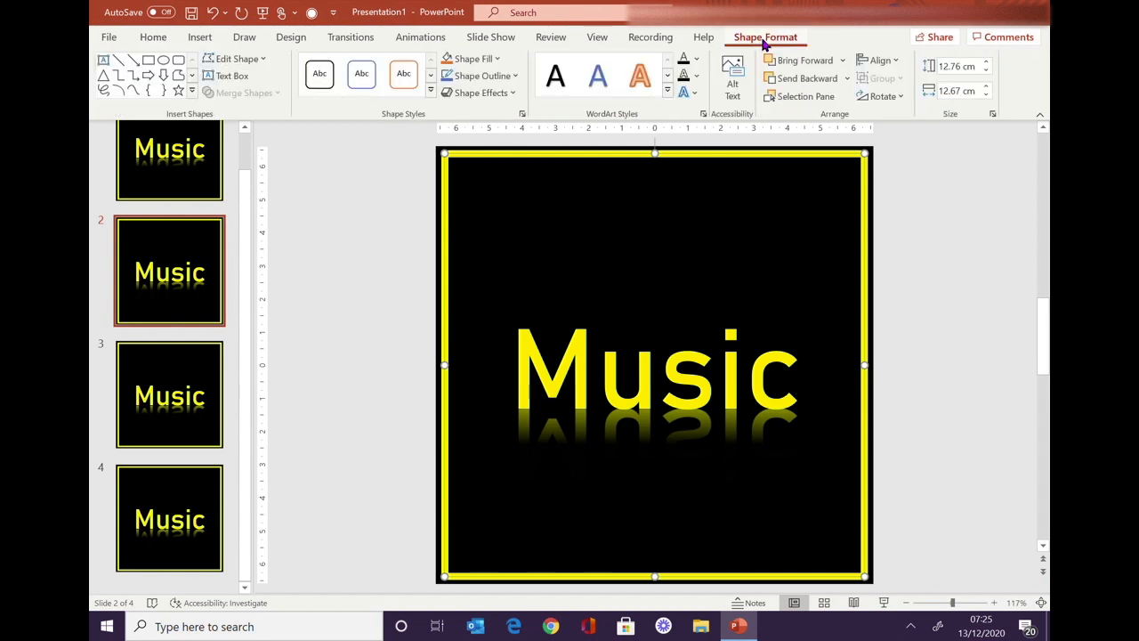
click(517, 77)
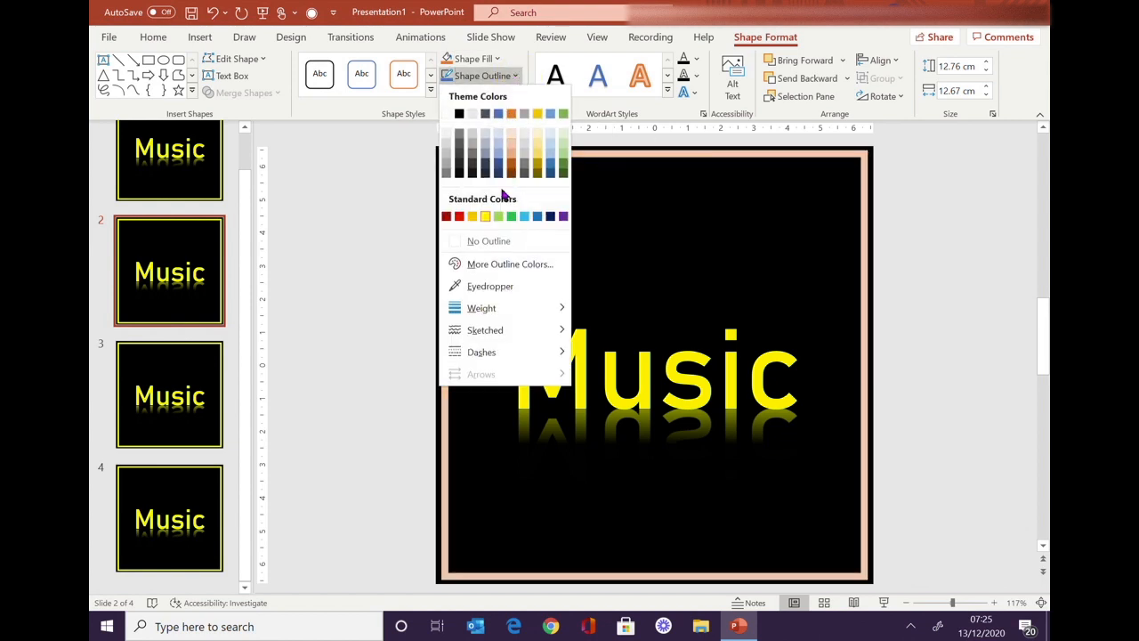
click(498, 217)
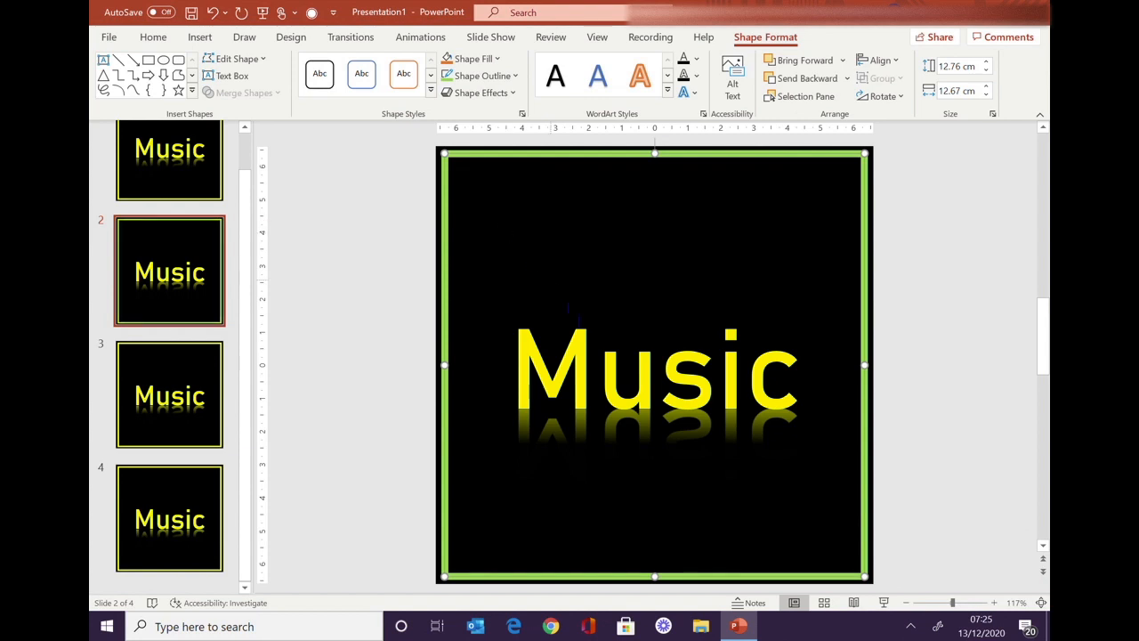
- Set the text fill of "Music" on slide 2 to standard light green and deselect the text box
click(623, 365)
right_click(594, 300)
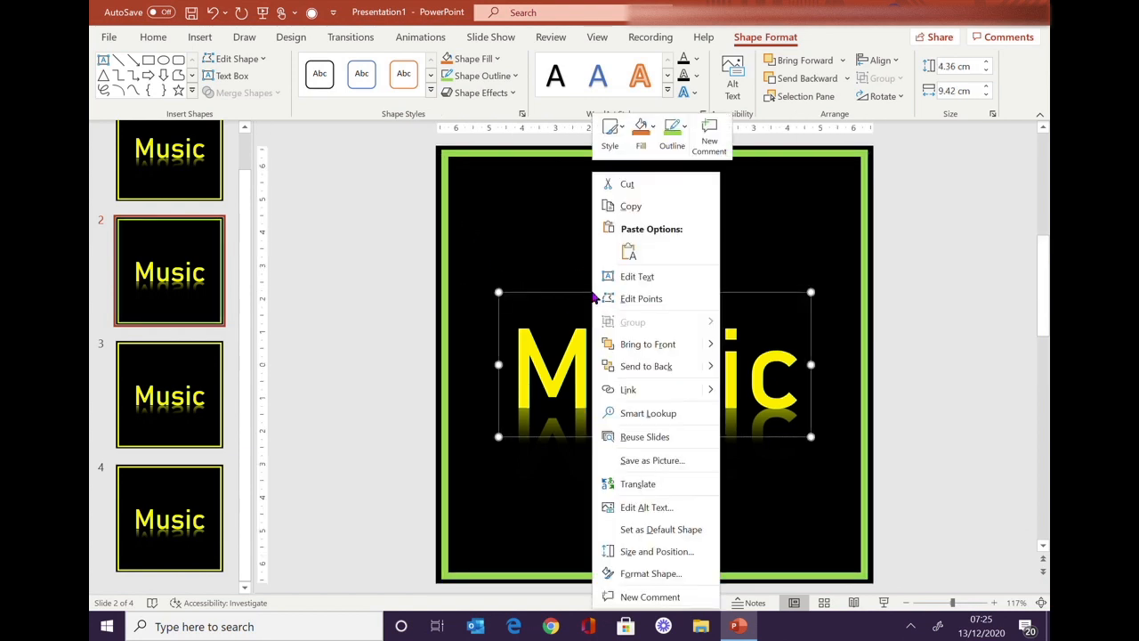
click(654, 573)
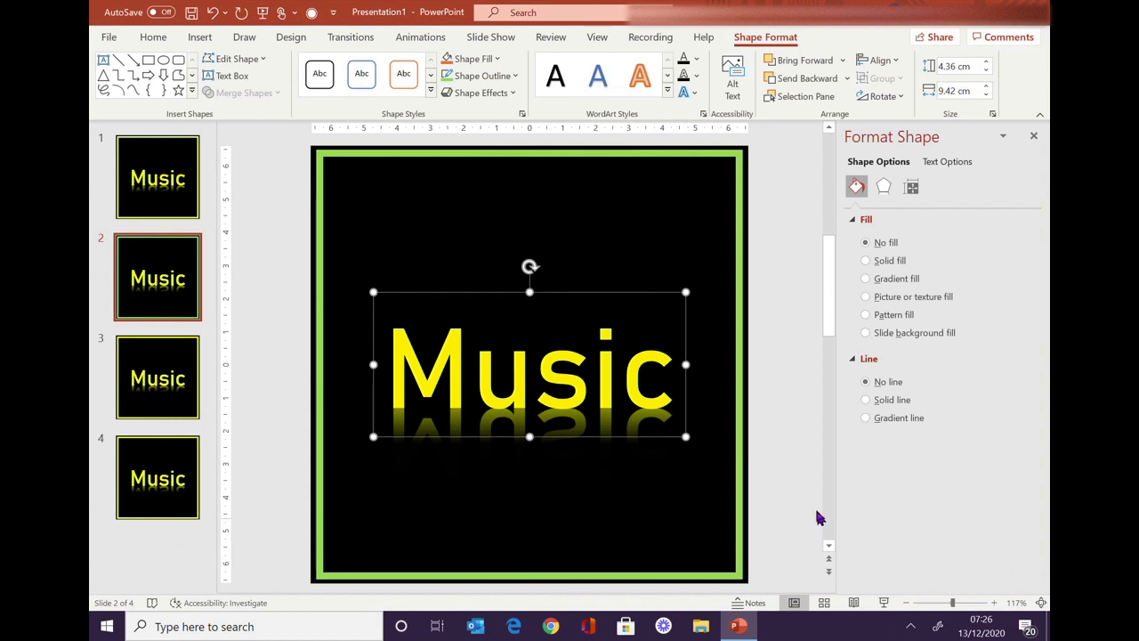
click(943, 165)
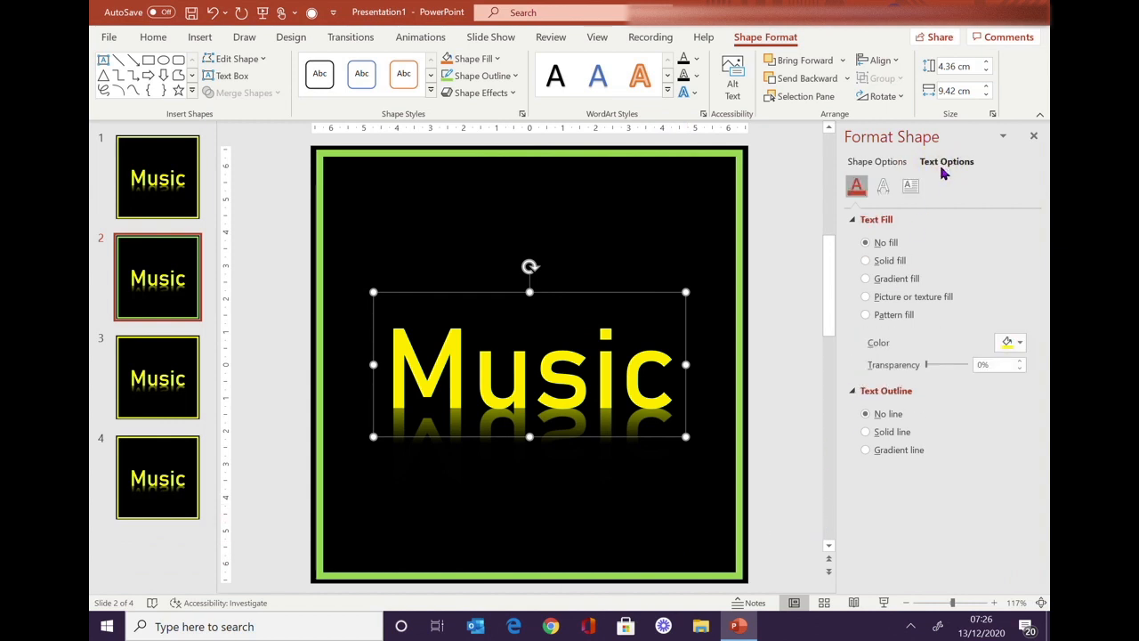
click(1019, 343)
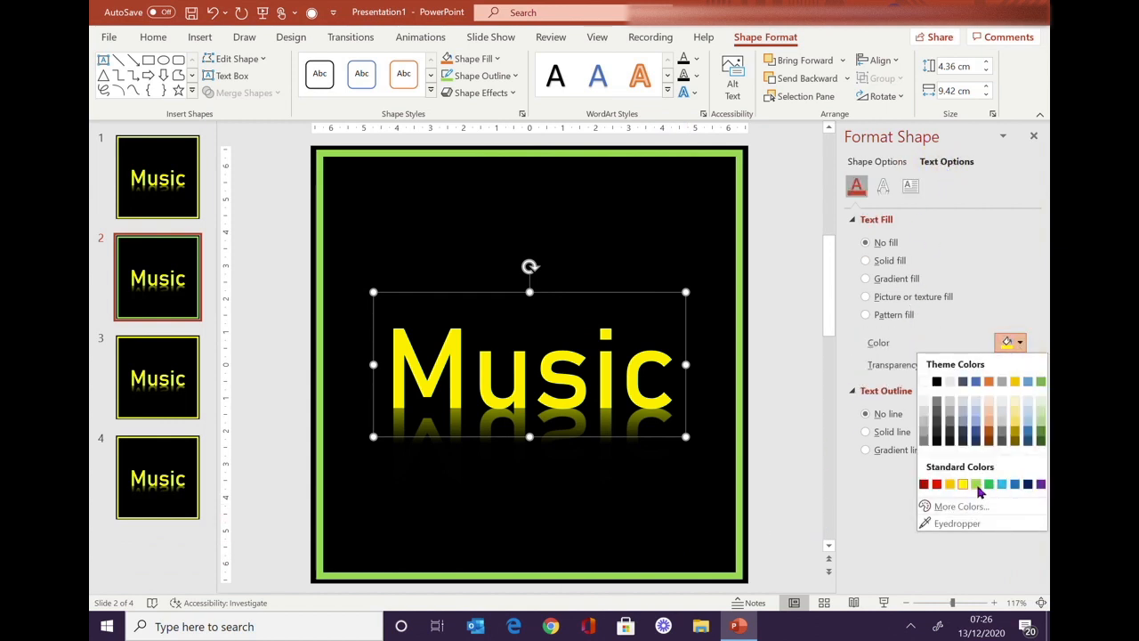
click(976, 488)
click(817, 490)
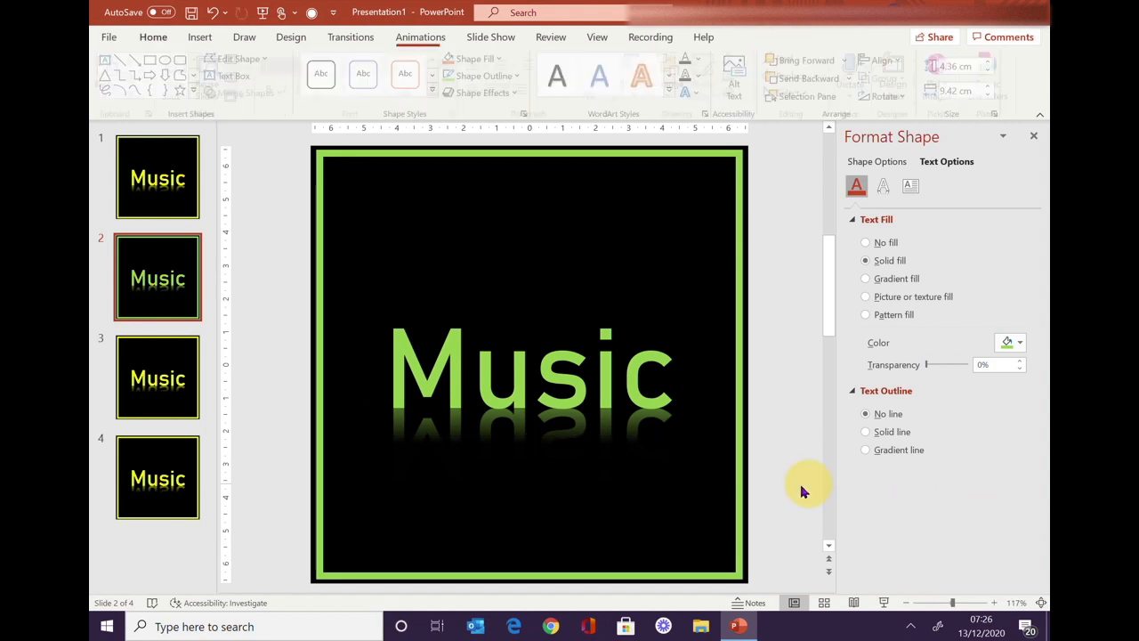
- Change the line color of the border rectangle on slide 3 to standard light blue
click(156, 372)
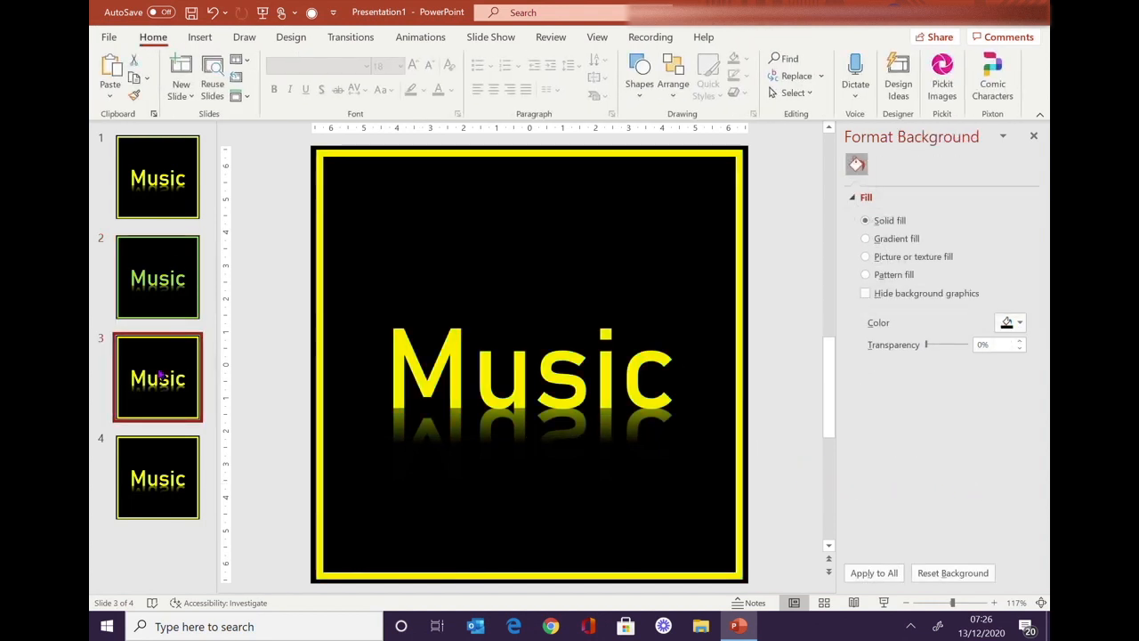
click(318, 356)
click(1019, 445)
click(1001, 391)
click(765, 37)
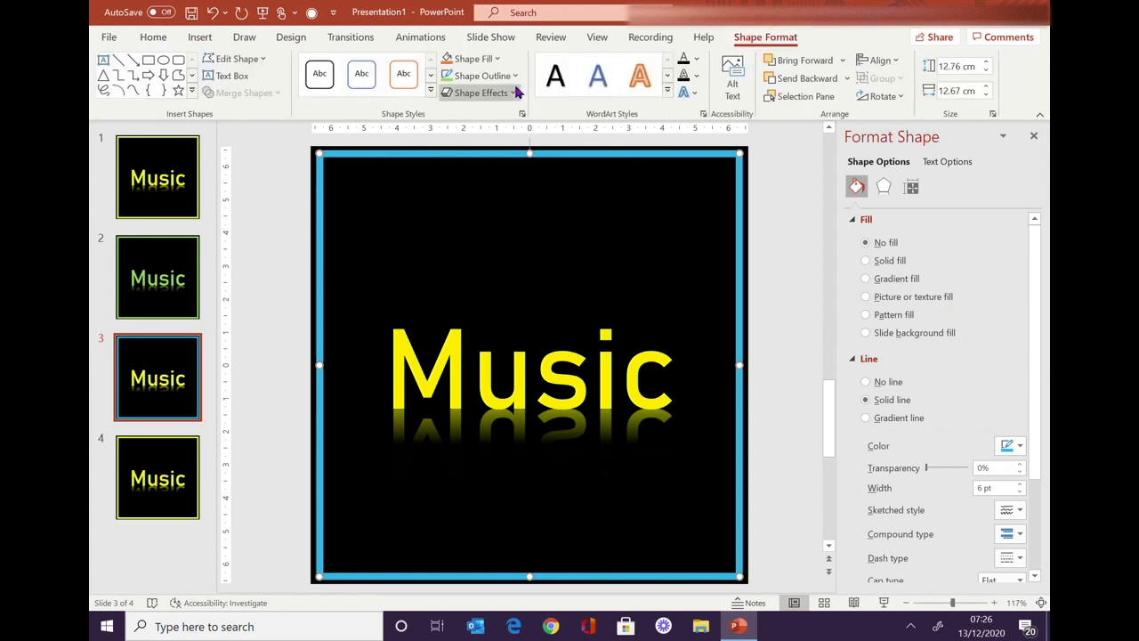
- Change the font color of "Music" on slide 3 to standard light blue
click(578, 292)
click(946, 163)
click(150, 39)
click(447, 90)
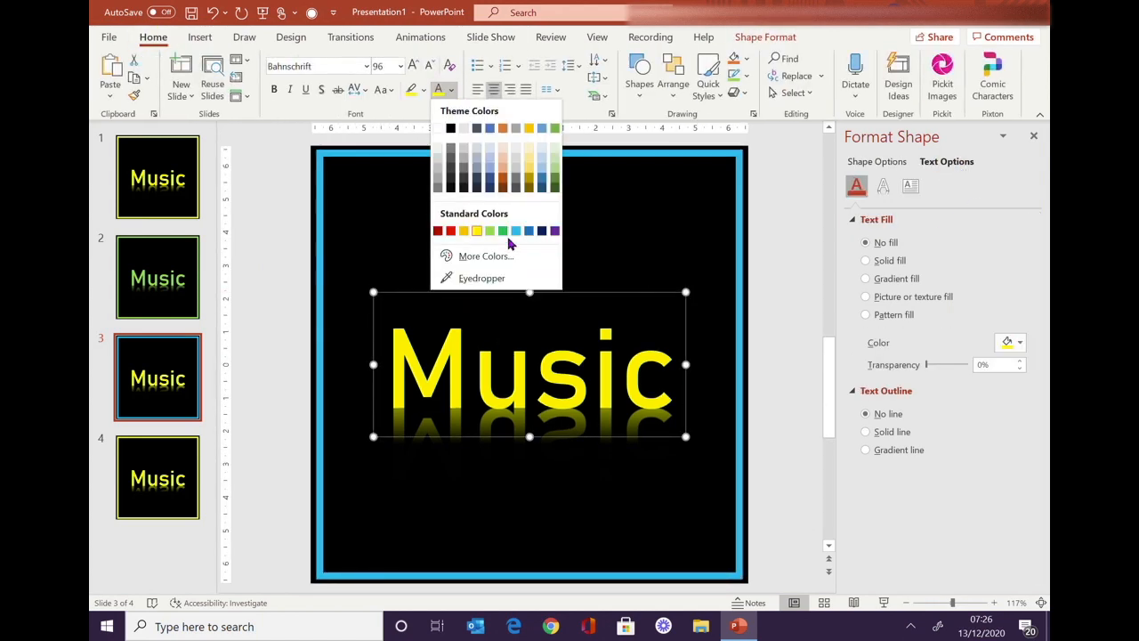
click(513, 231)
- Change the line color of the border rectangle on slide 4 to a custom magenta
click(156, 477)
click(318, 356)
click(1019, 446)
click(961, 411)
click(553, 277)
click(640, 191)
- Change the font color of "Music" on slide 4 to the same magenta as its border
click(590, 374)
click(452, 90)
click(437, 273)
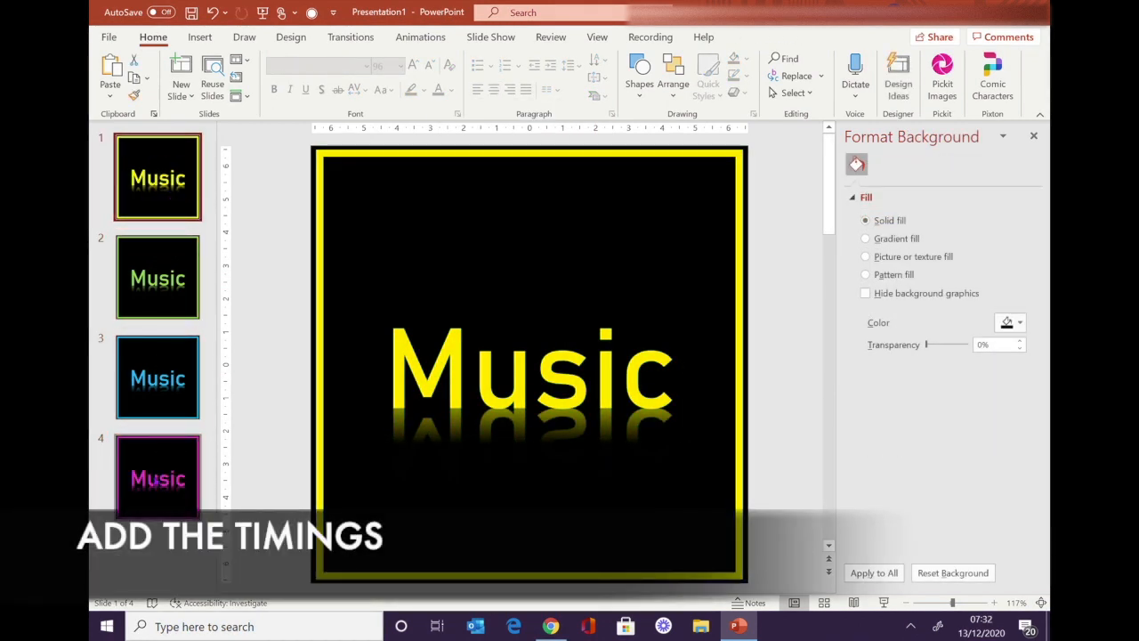
- Select all four slides and set them to advance automatically after 00:00.40
shift+click(161, 498)
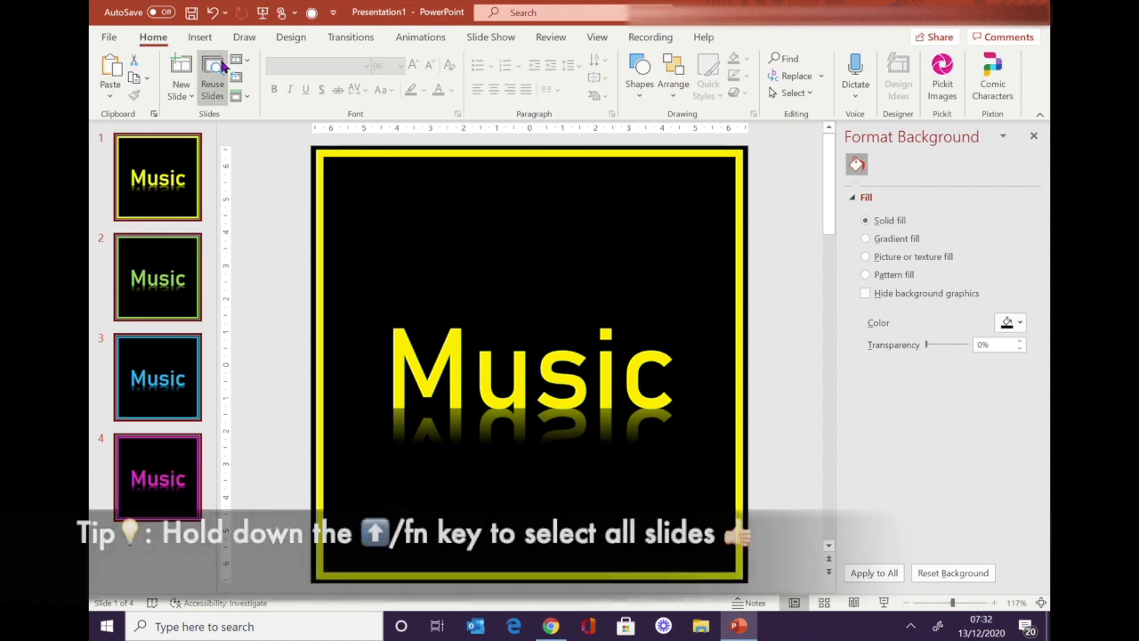
click(354, 37)
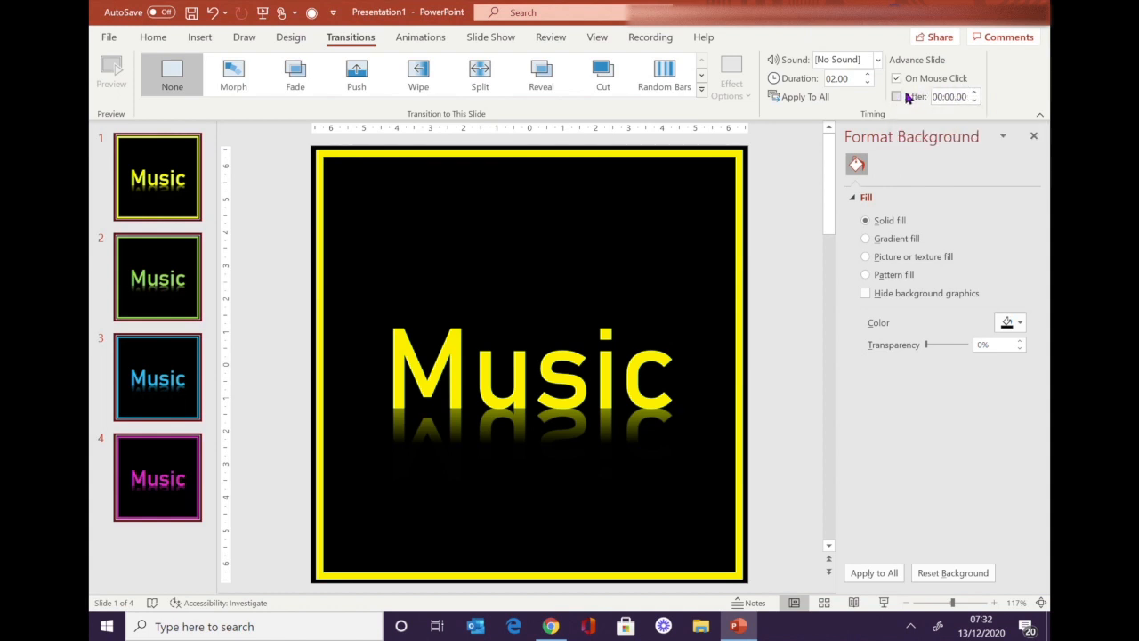
click(961, 96)
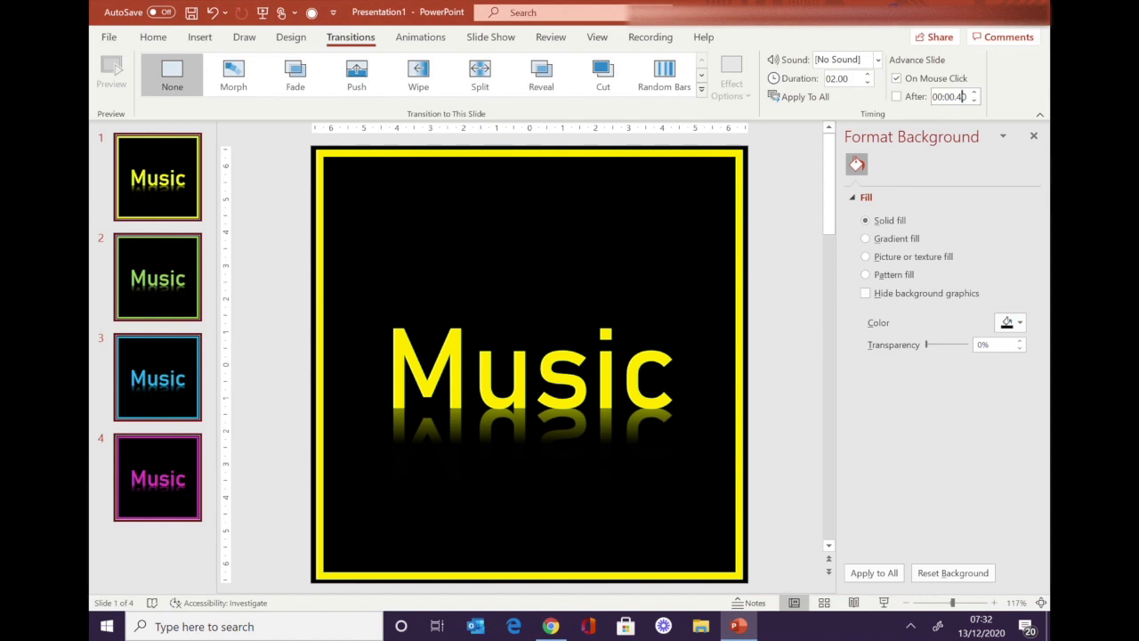
click(1014, 94)
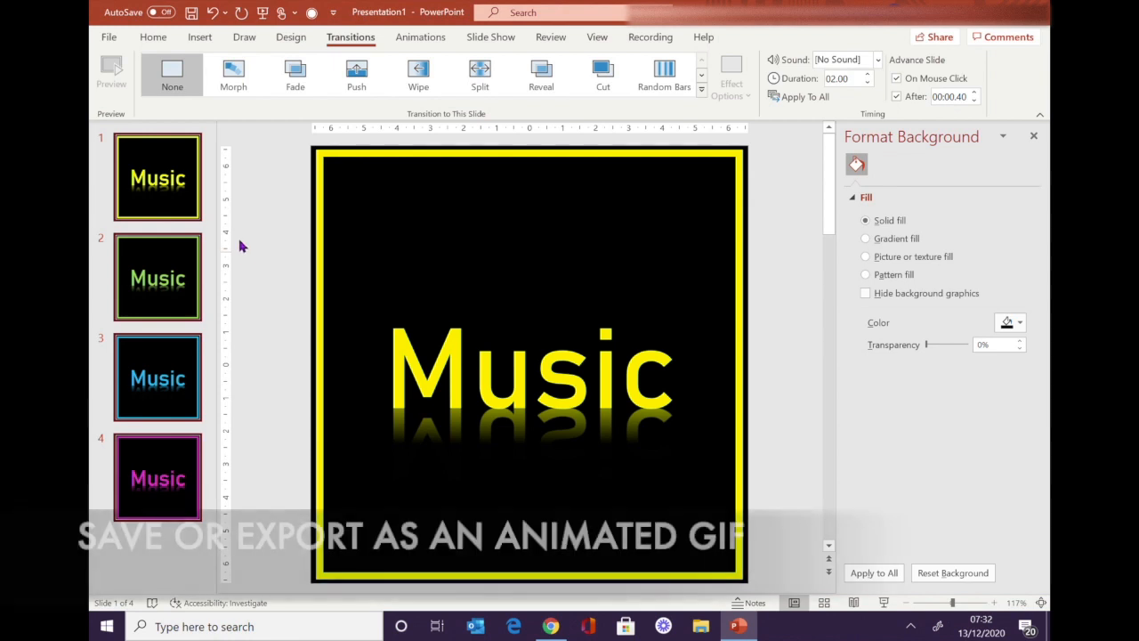
- Start saving a copy of the presentation on the Desktop with the file name Flashing
click(106, 37)
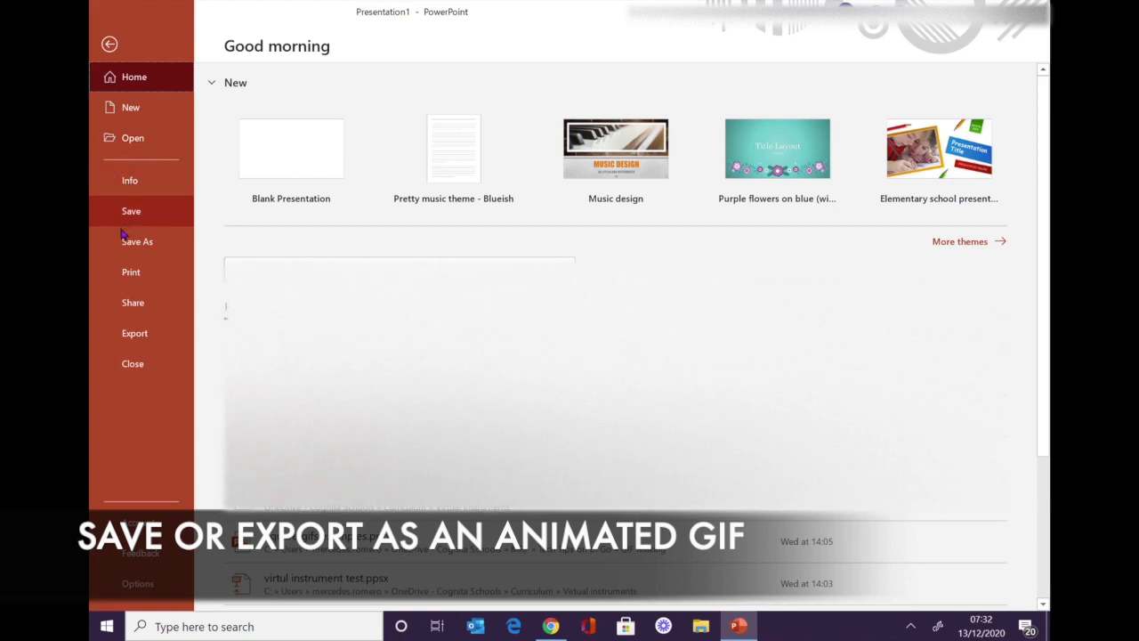
click(130, 250)
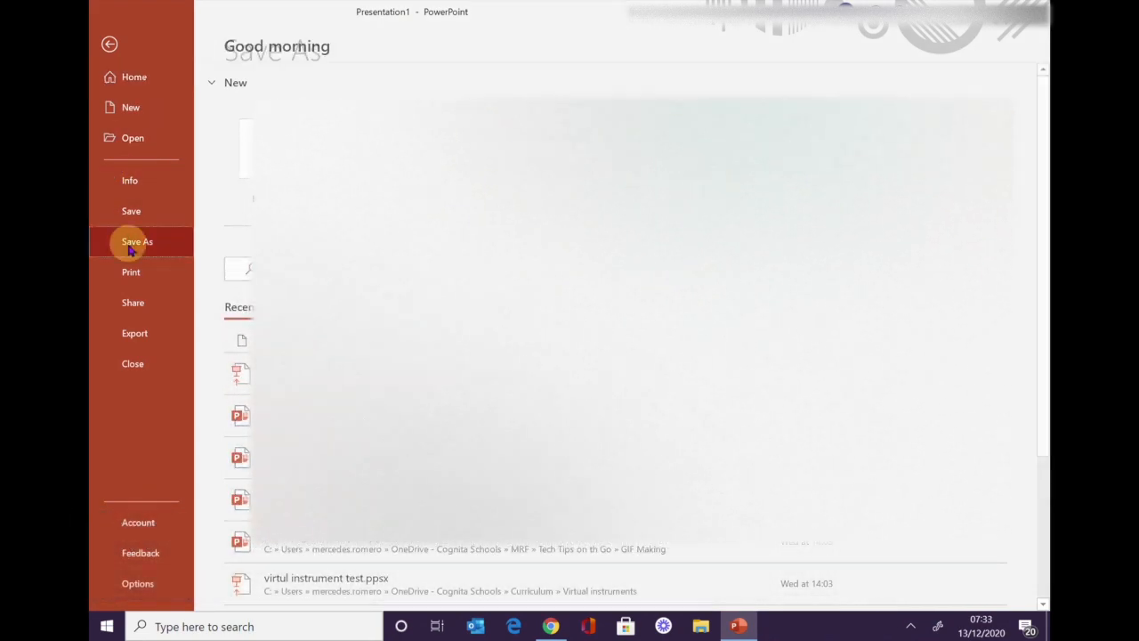
click(242, 463)
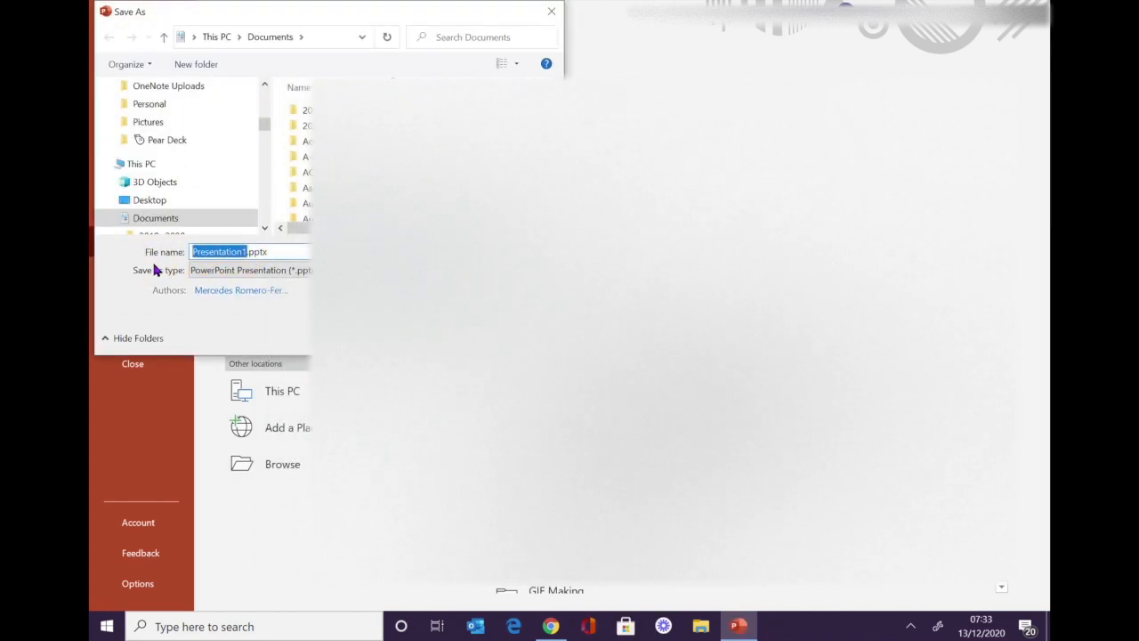
text(Flashing)
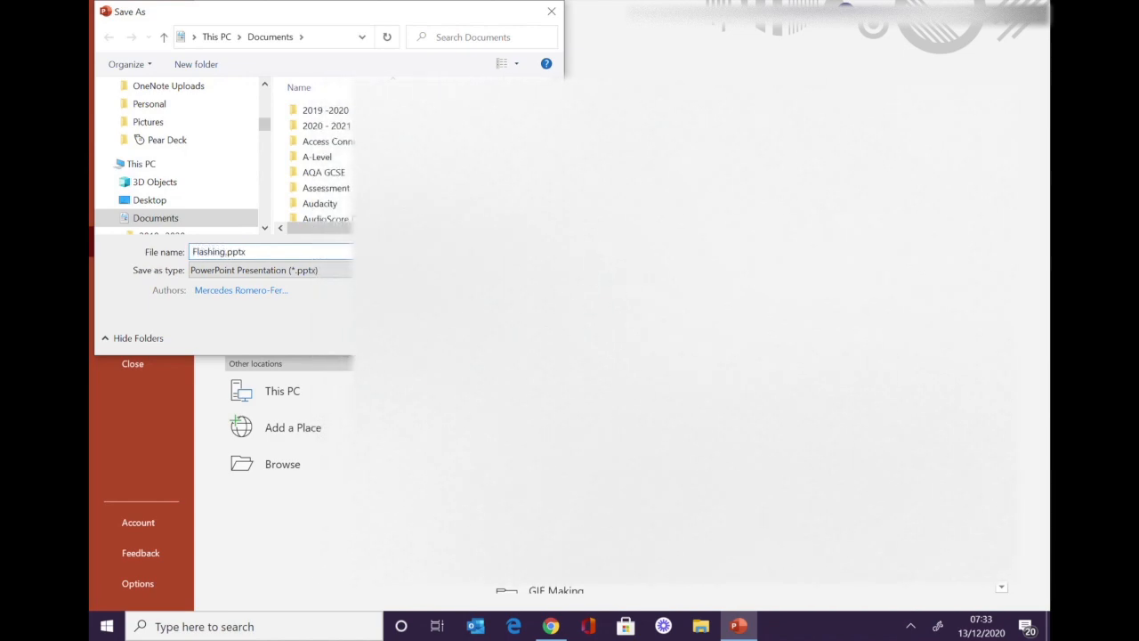
click(156, 202)
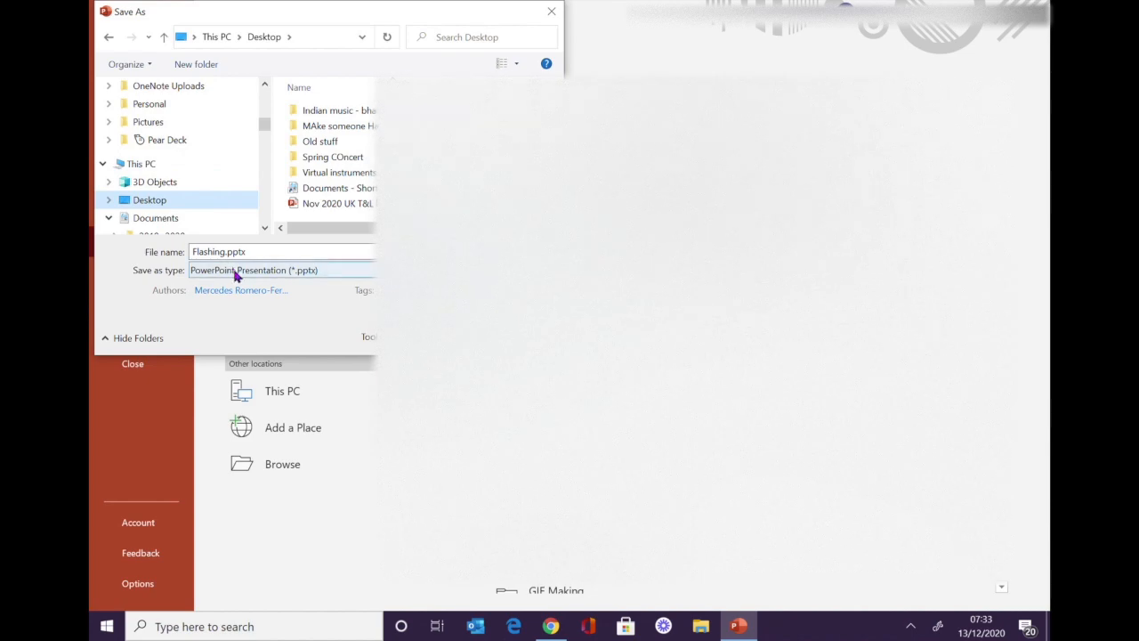
- Set the file type to Animated GIF Format (*.gif) and save the file
click(289, 269)
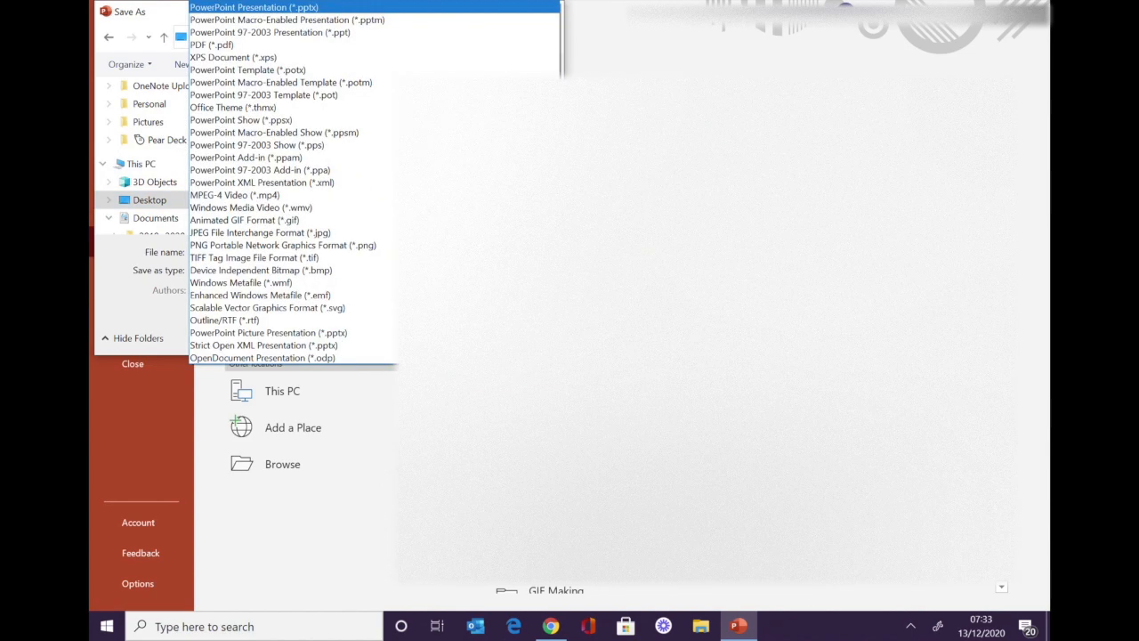
key(Down)
key(Down)
key(Down)
key(Down)
key(Down)
key(Down)
key(Down)
key(Down)
key(Down)
key(Down)
key(Down)
key(Down)
key(Down)
key(Down)
key(Down)
key(Down)
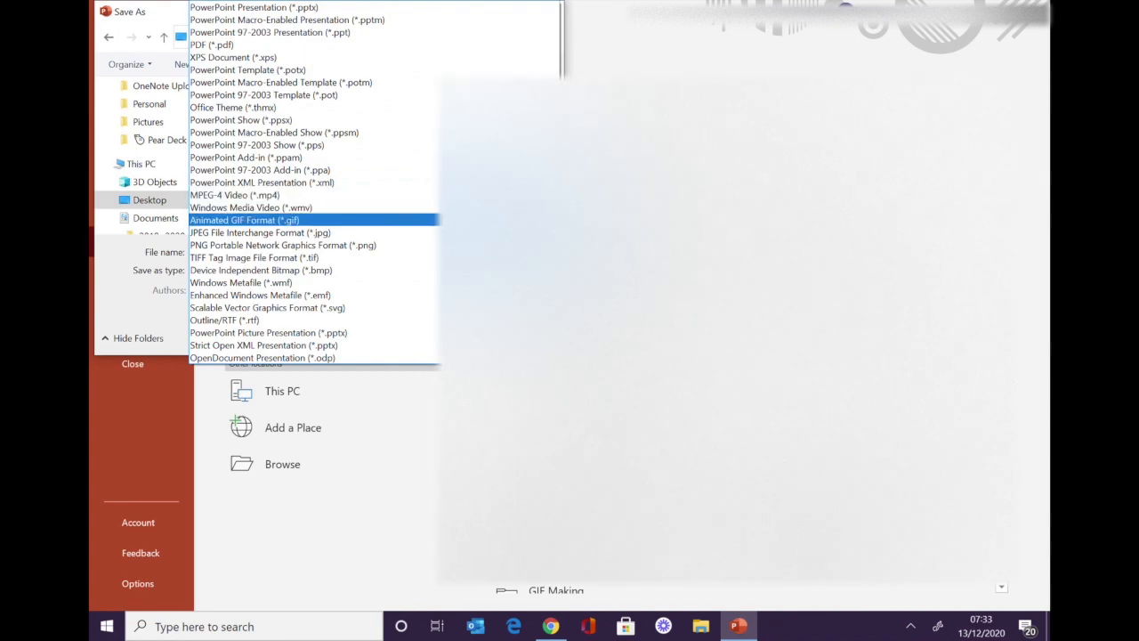
click(381, 225)
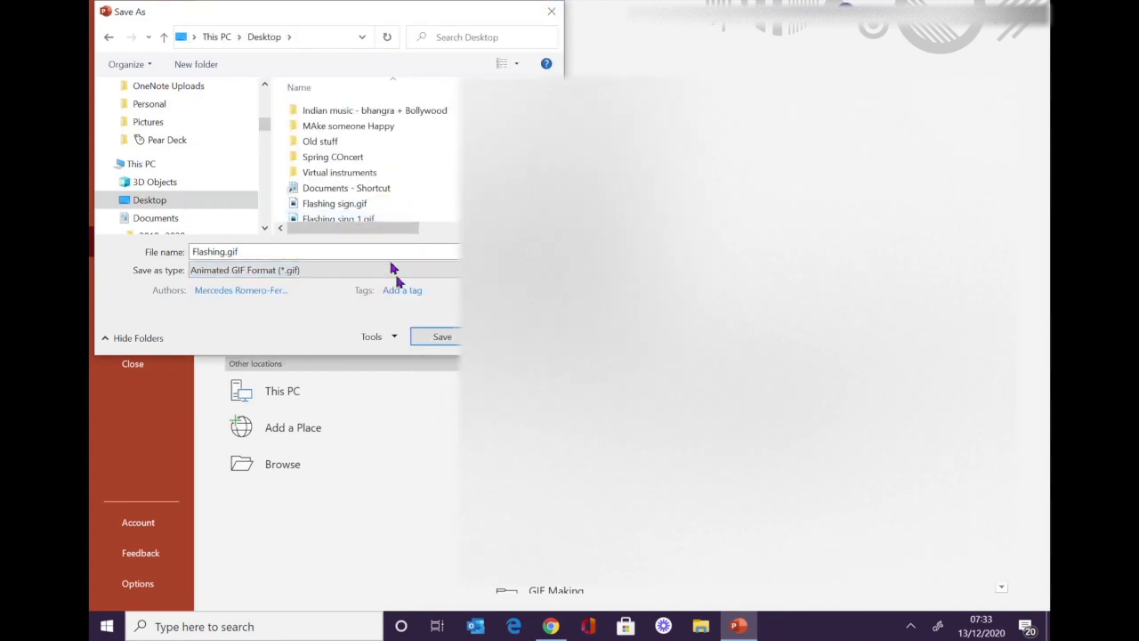
click(443, 337)
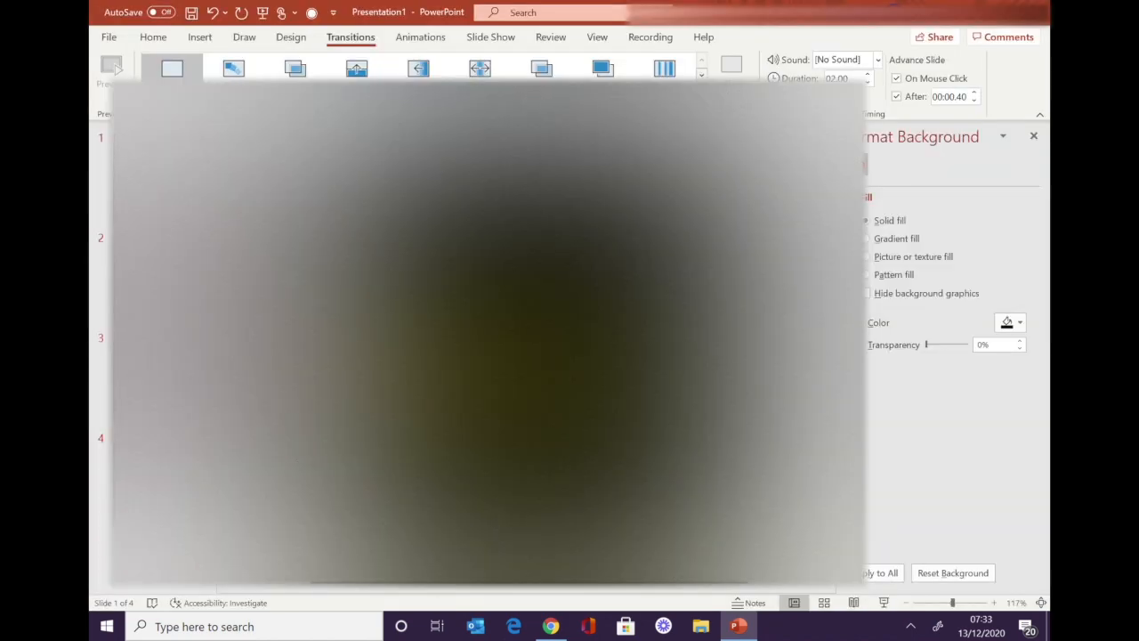
- Set up an animated GIF export of the presentation at Extra Large quality (1080p at 24fps)
click(108, 38)
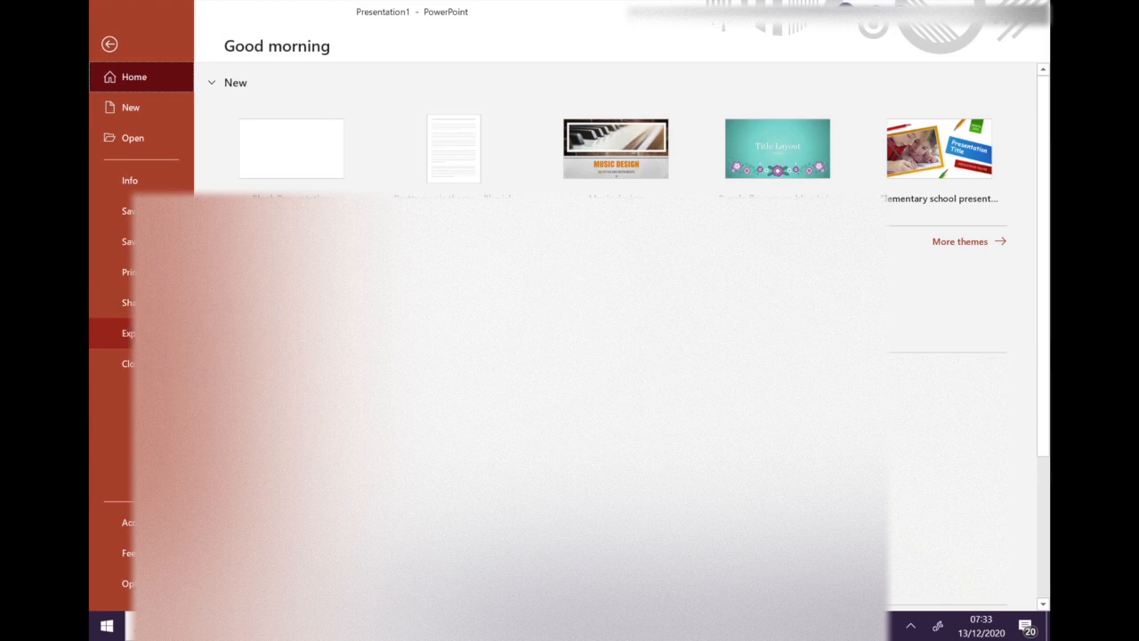
click(126, 333)
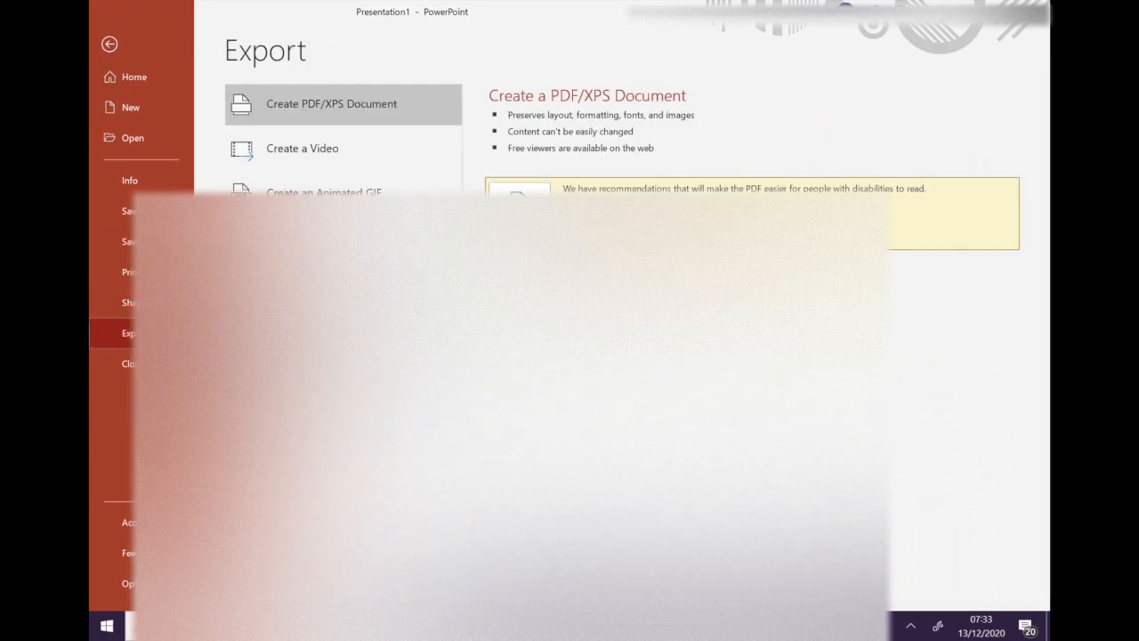
click(318, 199)
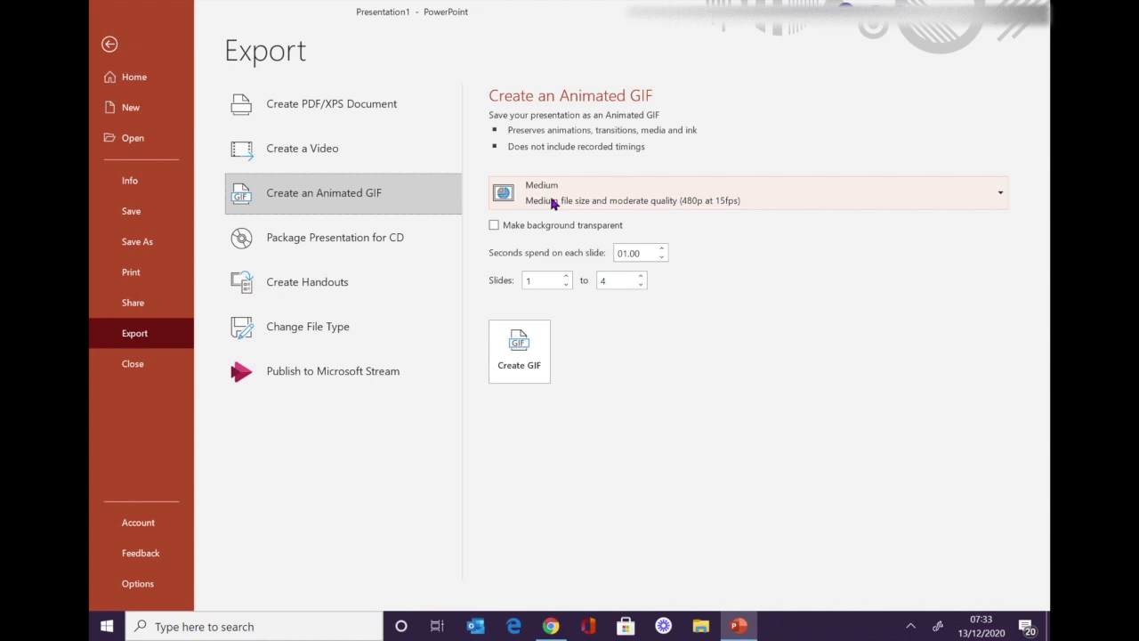
click(553, 204)
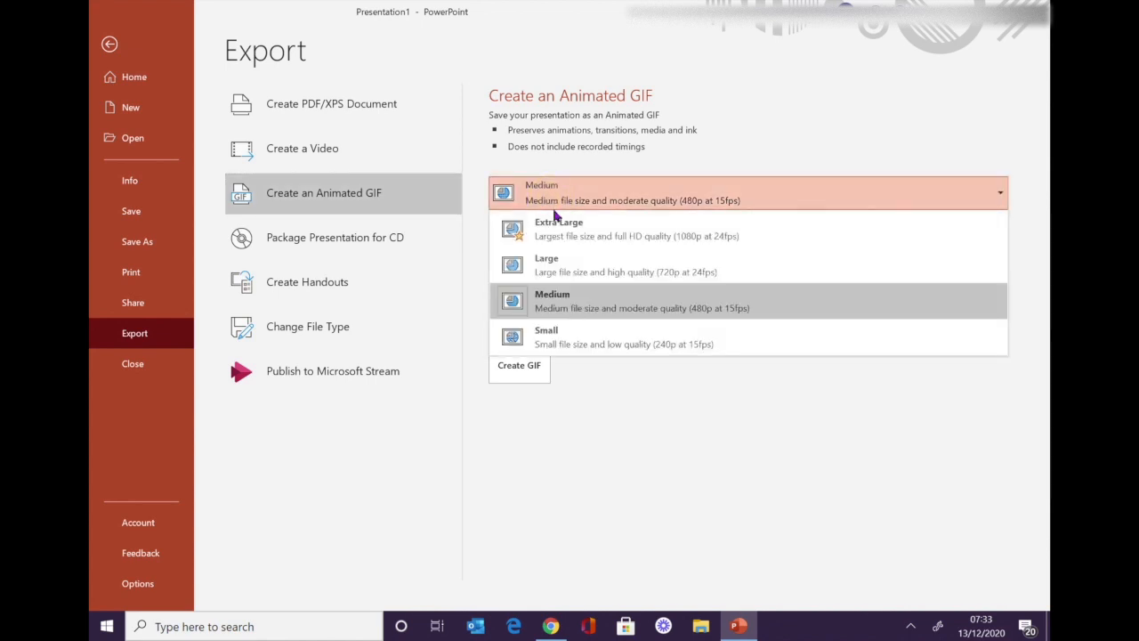
click(559, 233)
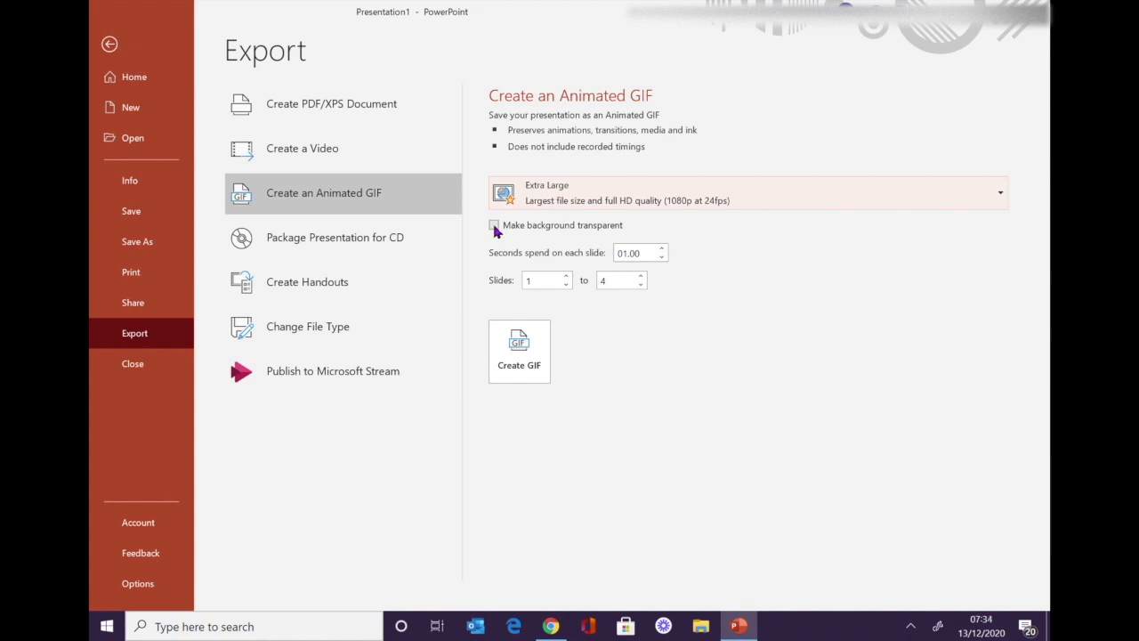
- Create the GIF and save it on the Desktop as Flashing 1
click(519, 359)
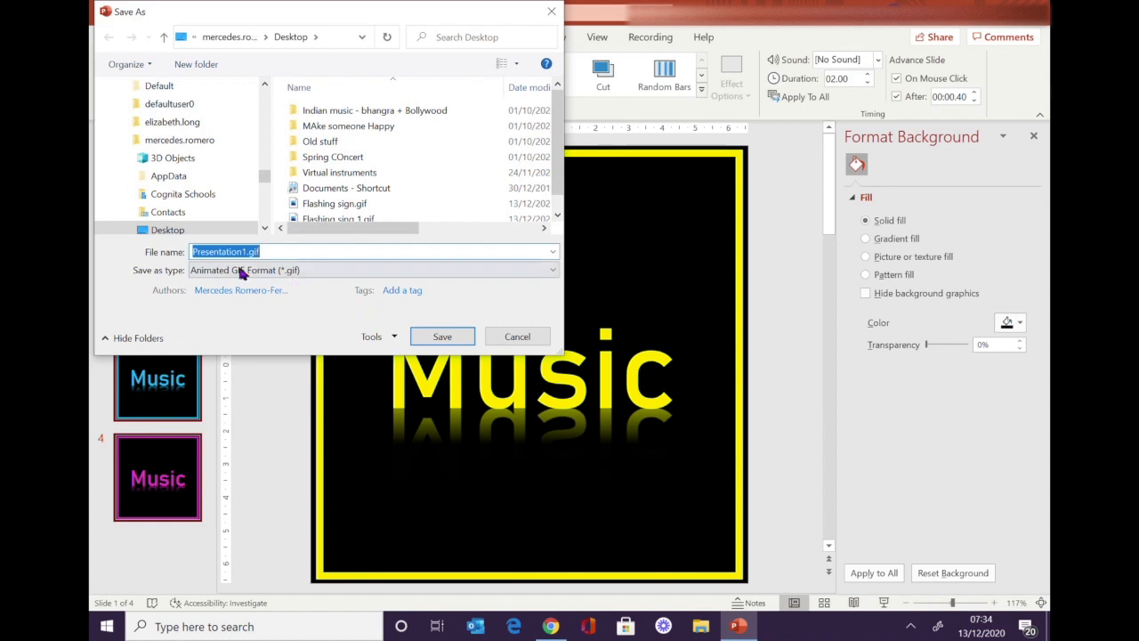
drag(253, 252, 129, 238)
text(Flashing)
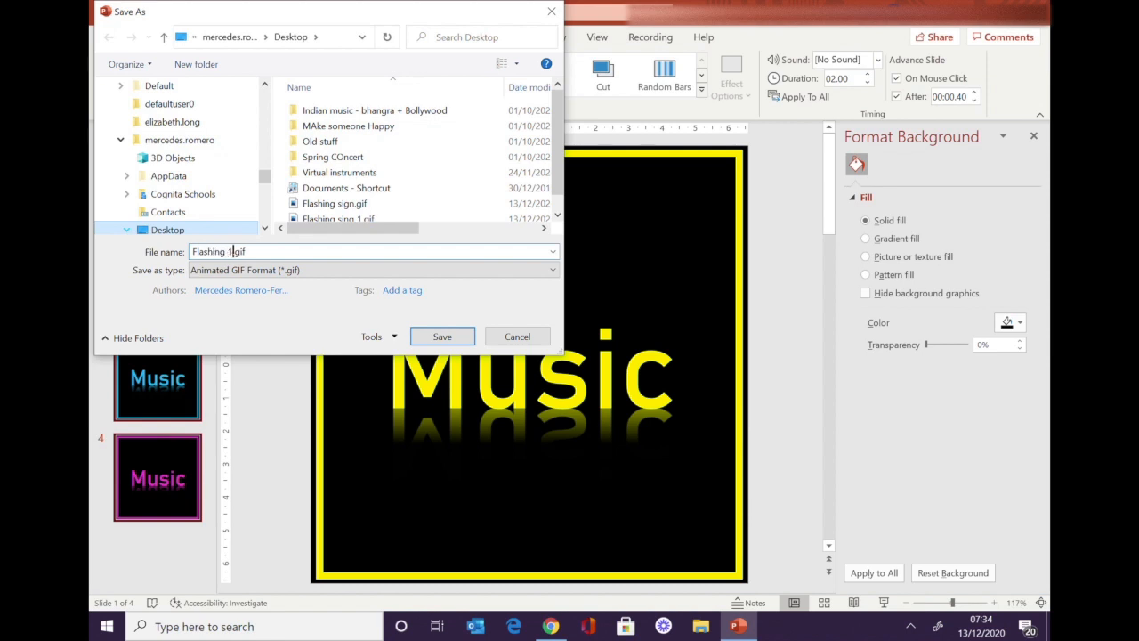
click(429, 338)
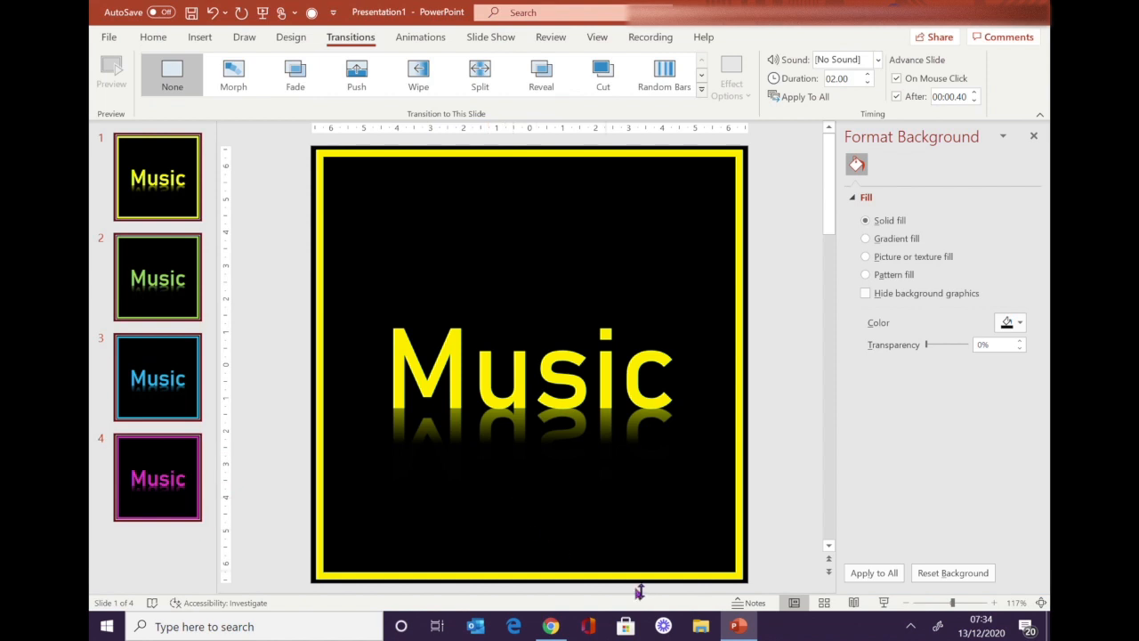
- Switch to File Explorer and preview Flashing.gif and Flashing 1.gif from the Desktop folder
click(700, 626)
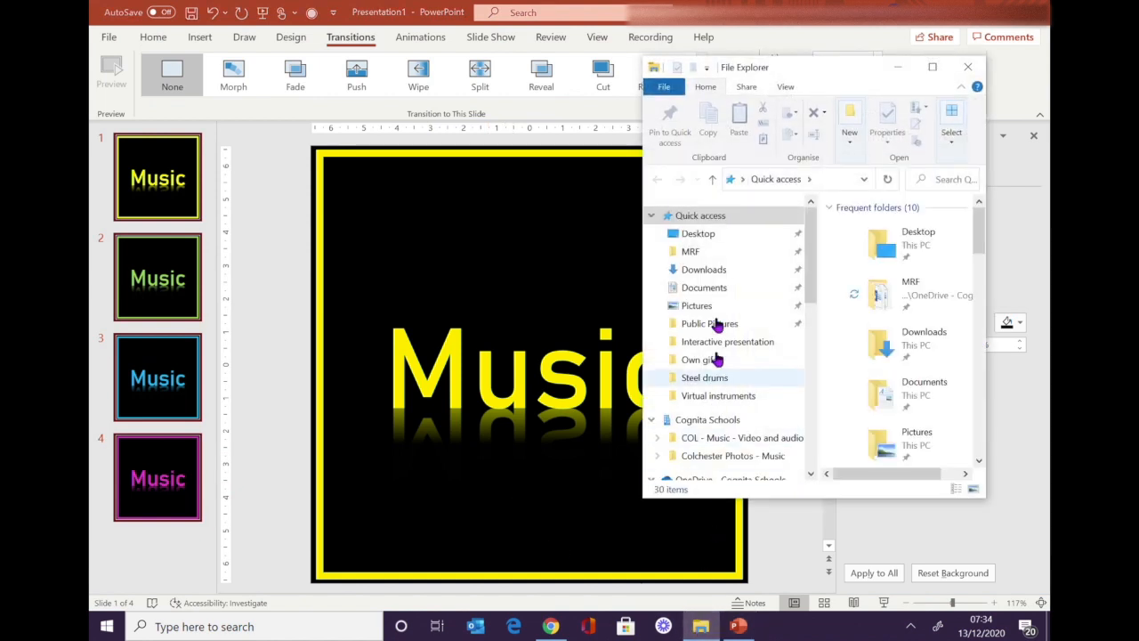
click(692, 233)
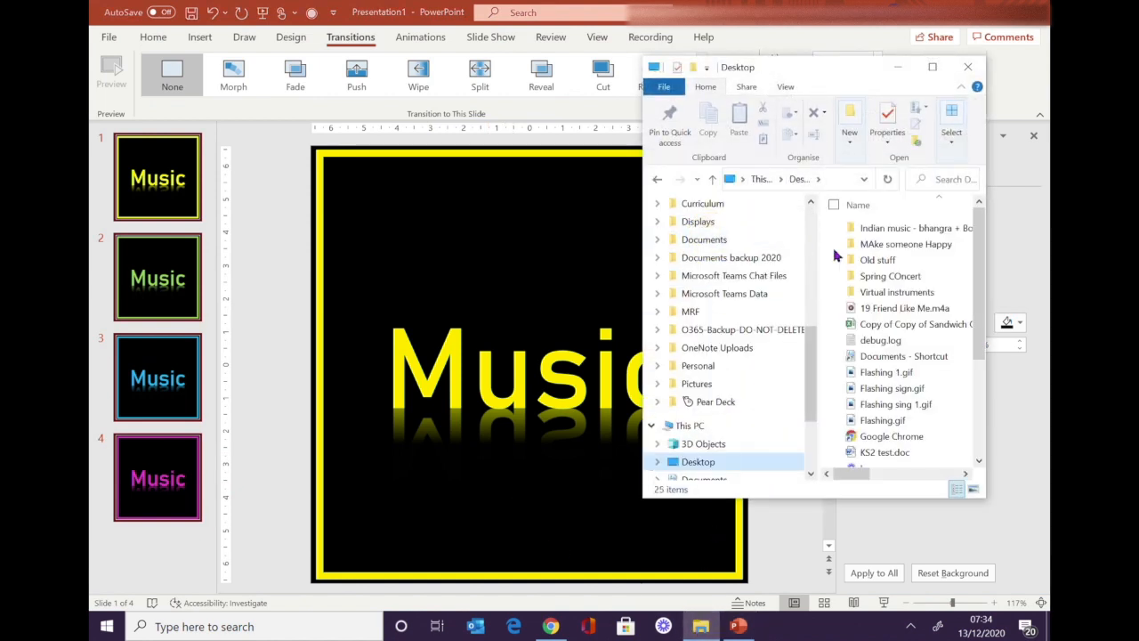
double_click(888, 389)
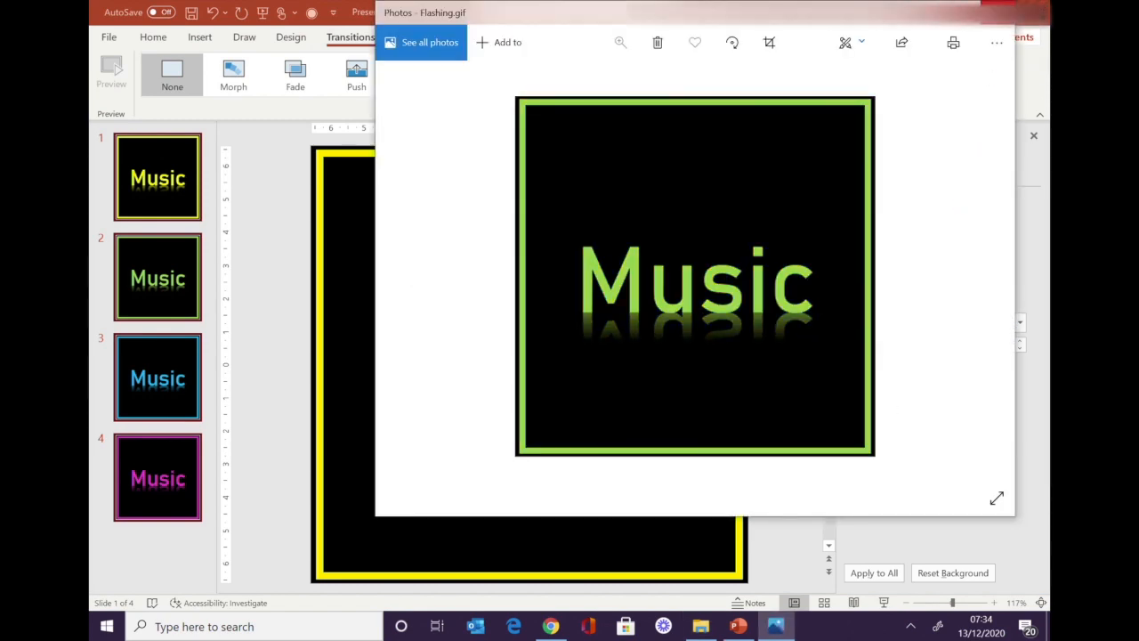
click(995, 13)
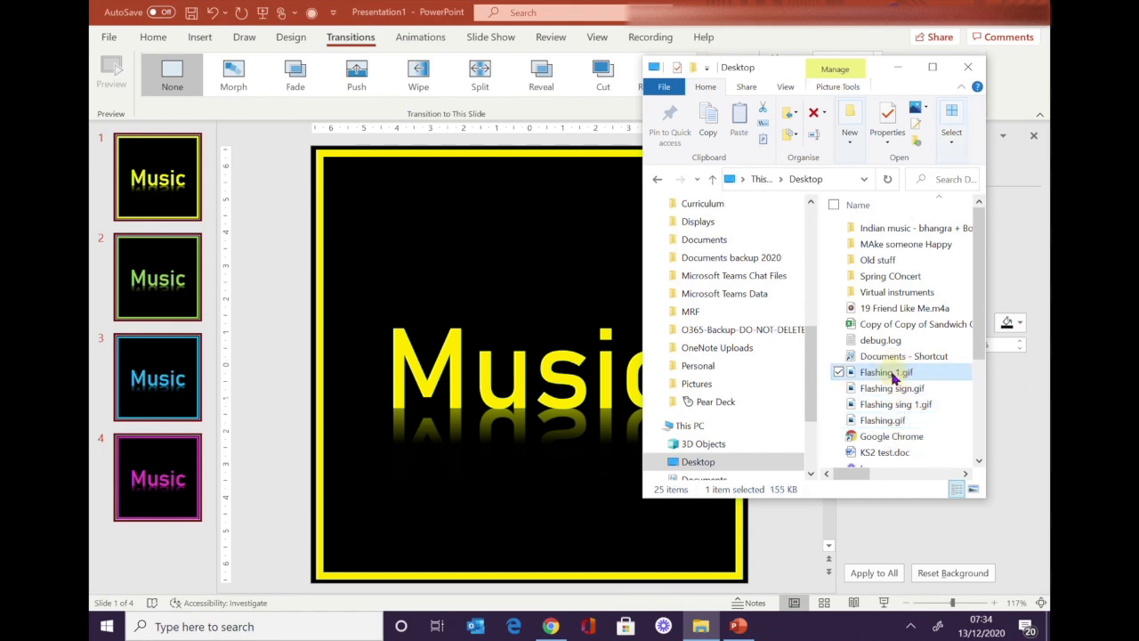
double_click(892, 373)
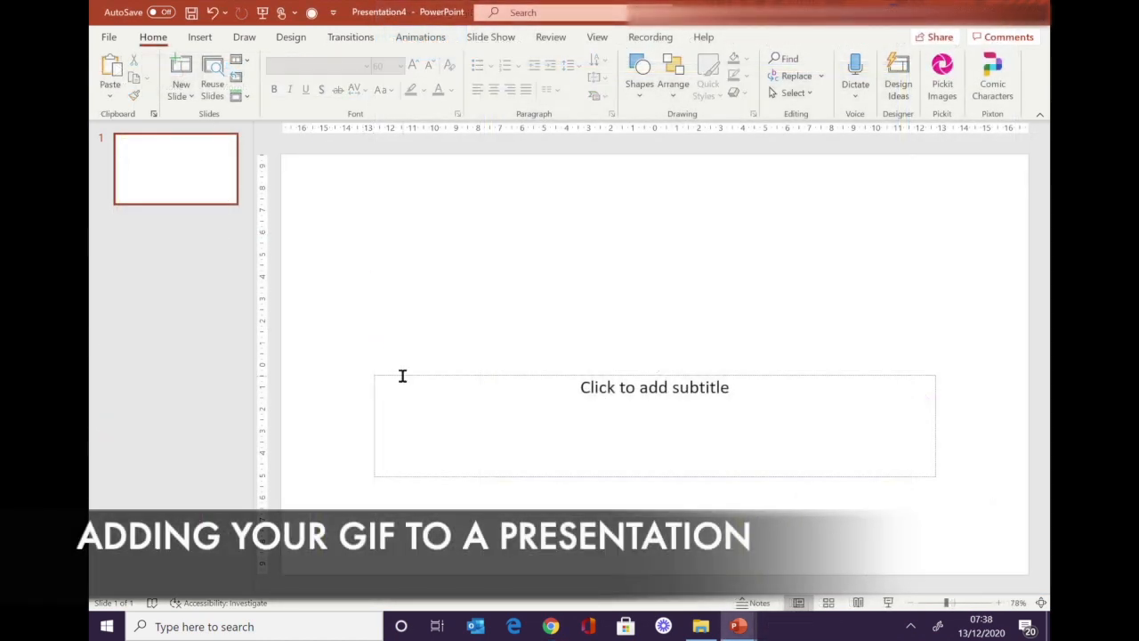
- Delete the subtitle placeholder from the title slide of the new presentation
click(402, 377)
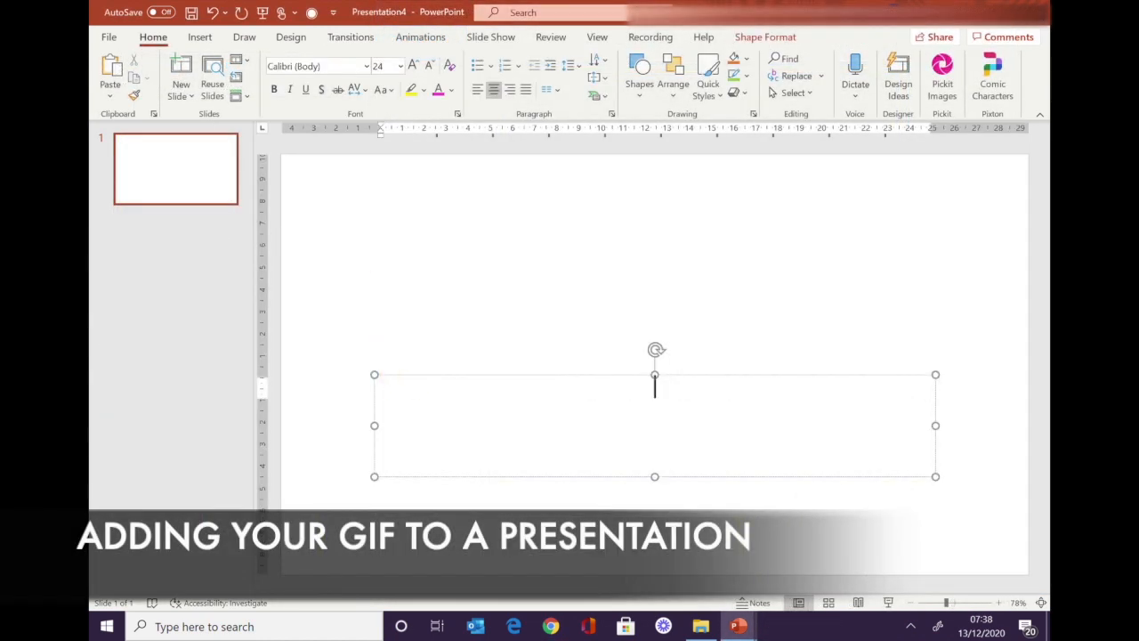
click(415, 374)
key(Delete)
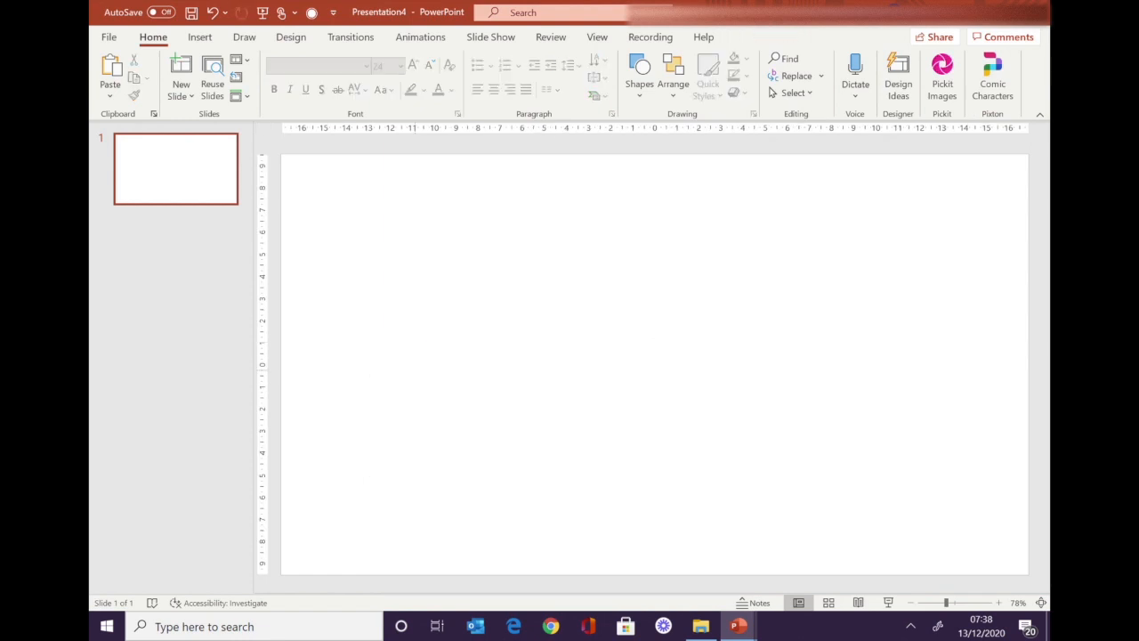
- Insert the picture Flashing 1.gif from the Desktop onto the blank slide
click(200, 37)
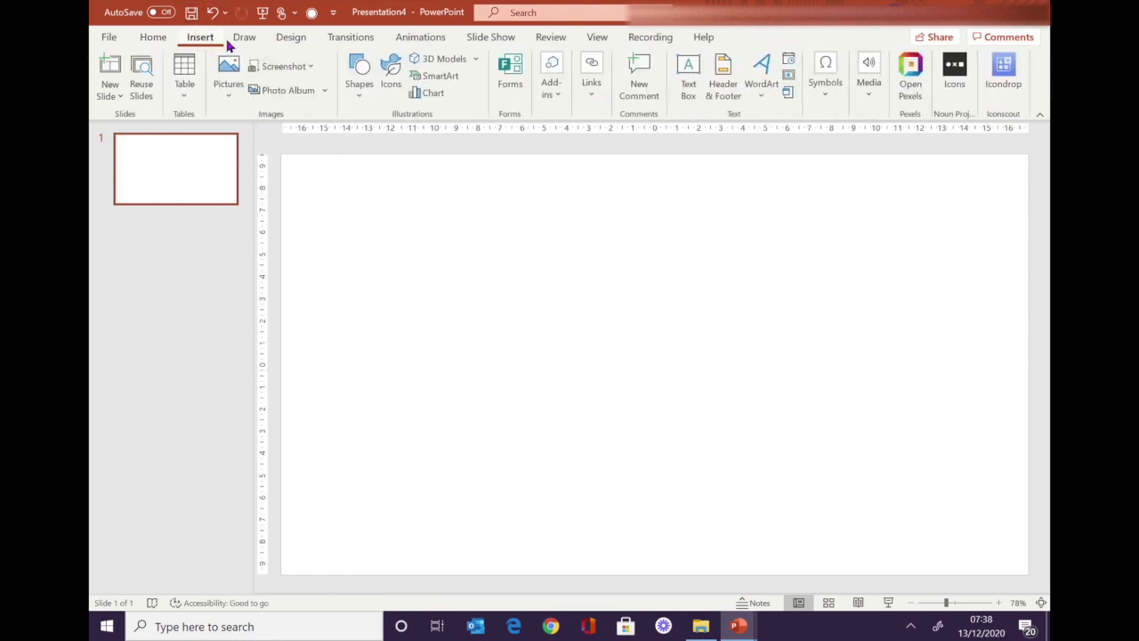
click(233, 98)
click(234, 140)
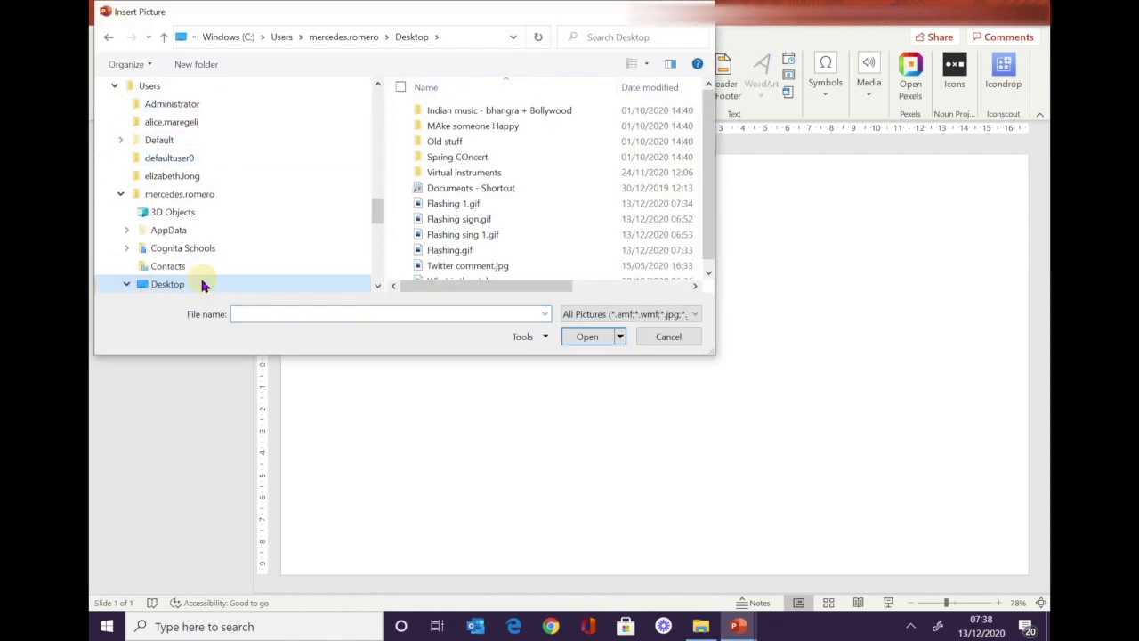
click(431, 205)
click(588, 336)
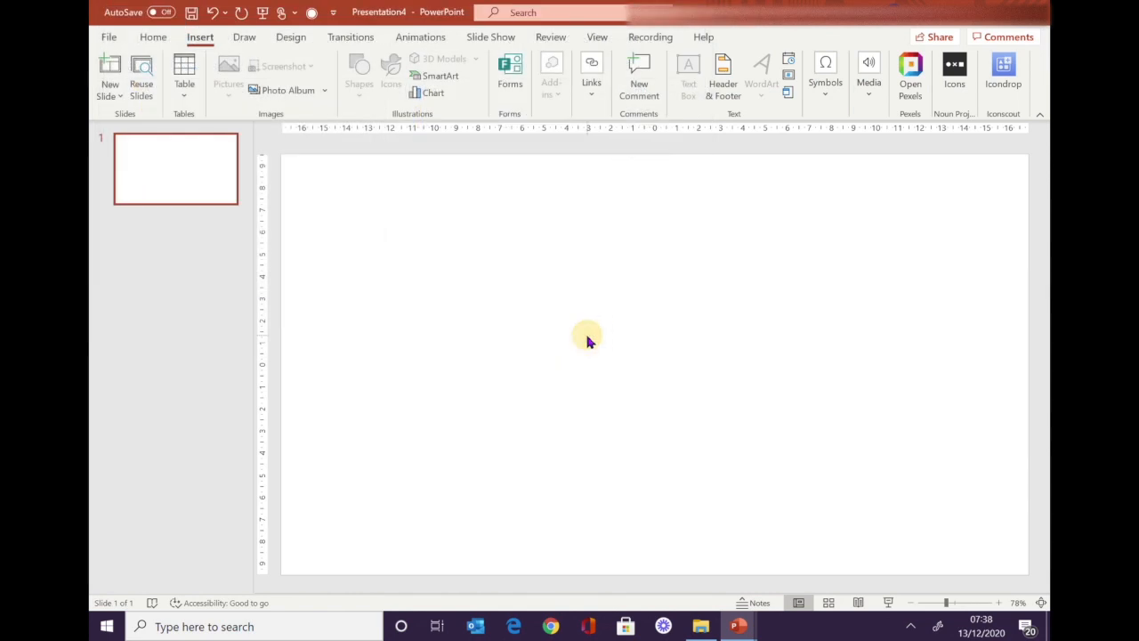
- Shrink the inserted GIF and place it in the upper-left part of the slide
drag(862, 161, 591, 345)
drag(571, 411, 485, 255)
drag(590, 419, 550, 375)
- Crop the colored border off the GIF, leaving about 6.78 cm by 7.76 cm, and apply a preset picture style
click(922, 70)
drag(366, 374, 382, 376)
drag(466, 191, 465, 224)
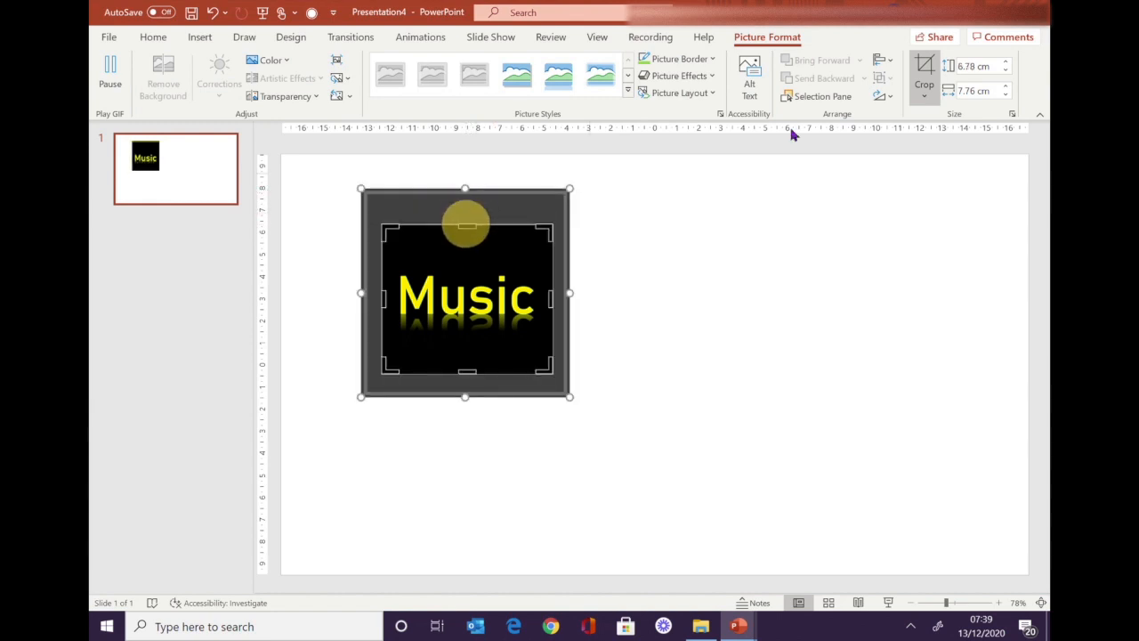
click(926, 75)
click(516, 75)
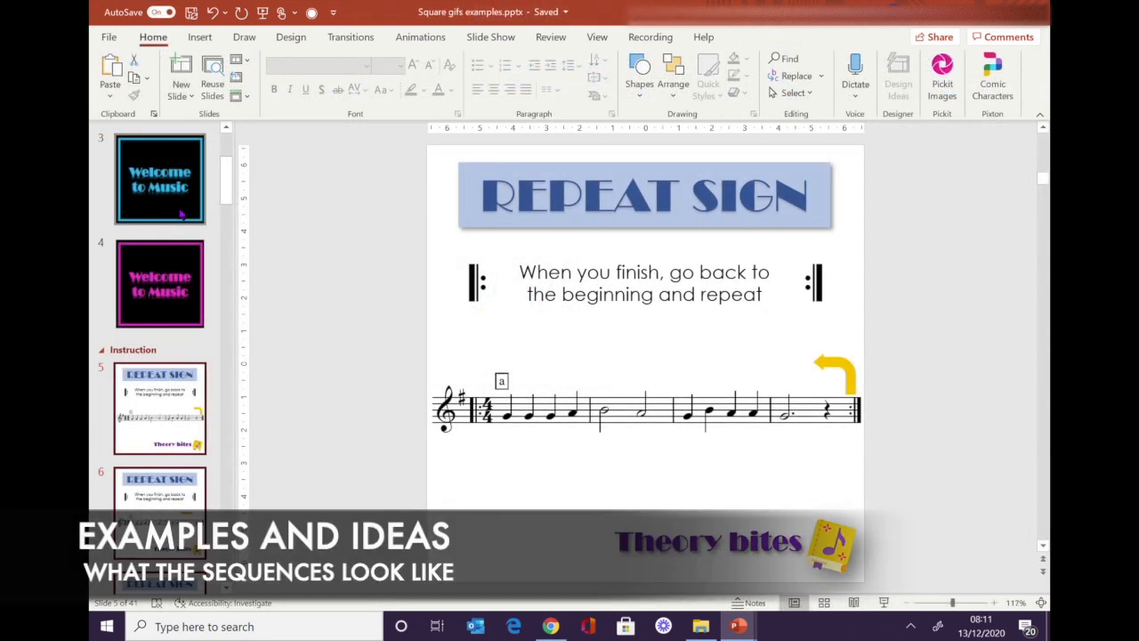
- Step through the Repeat Sign sequence on slides 5 to 10 of Square gifs examples.pptx to review the moving arrow
click(182, 401)
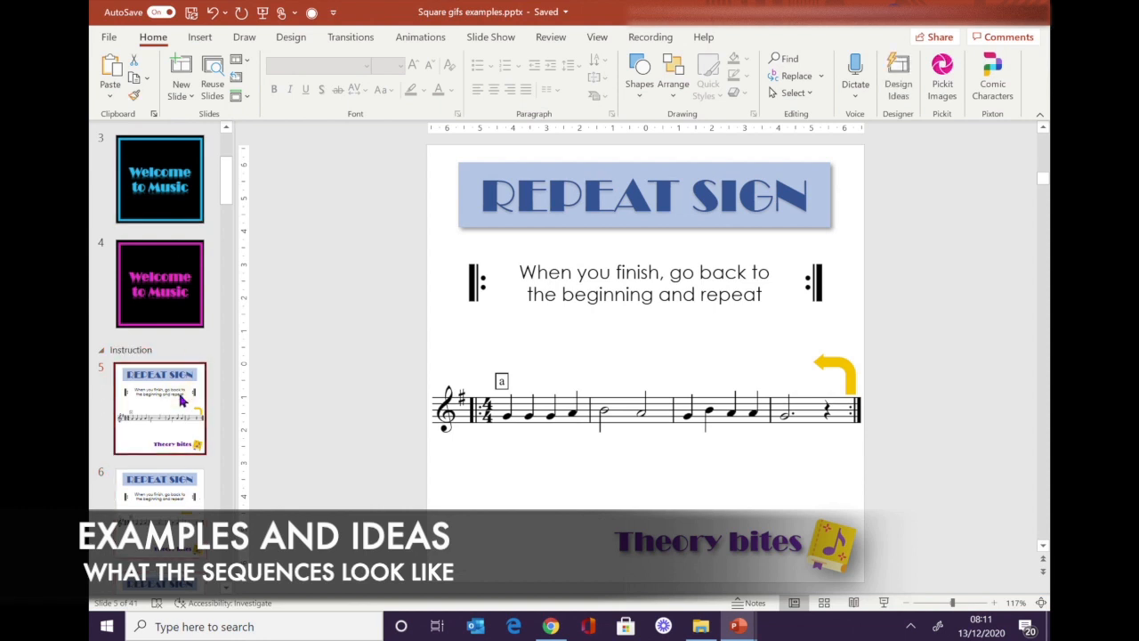
key(Down)
key(Down)
key(Down)
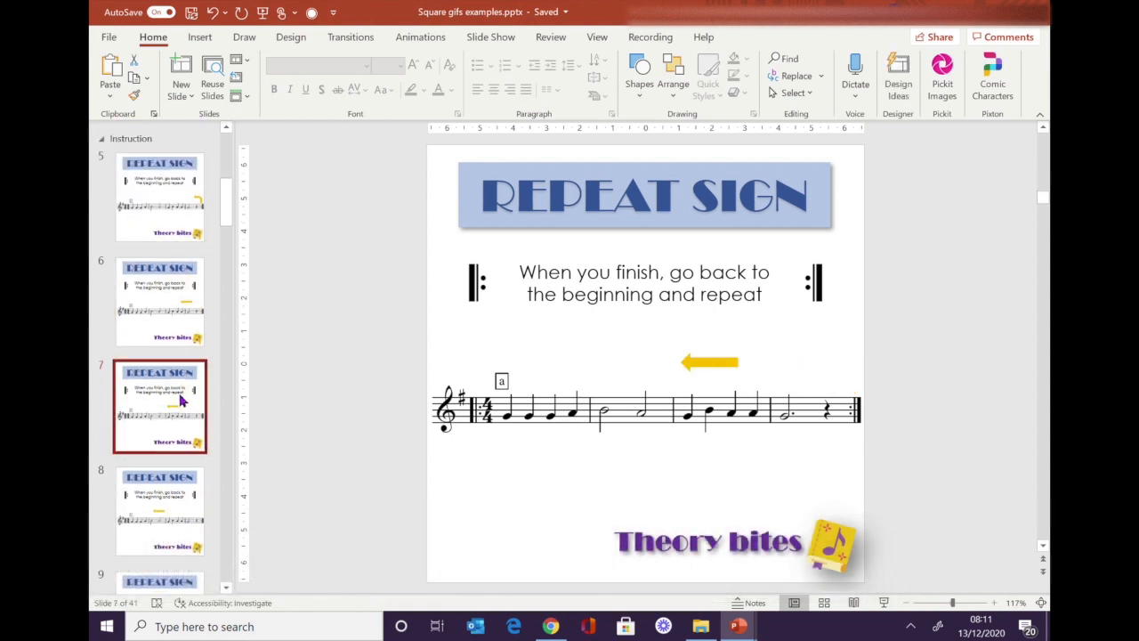
key(Down)
key(Down)
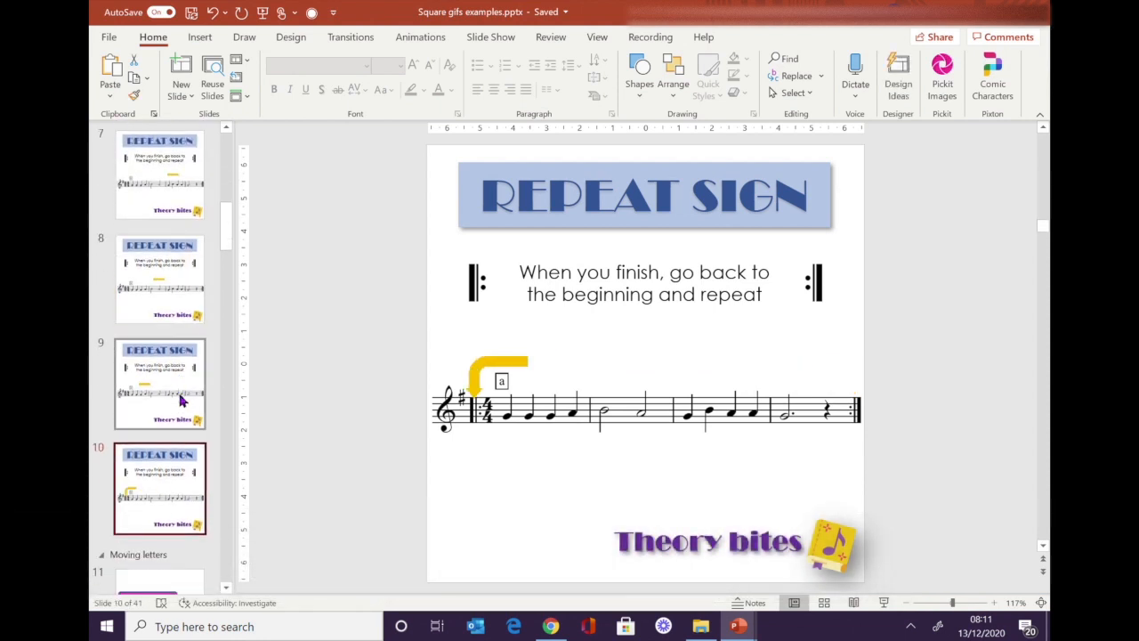
- Step through the Moving letters section on slides 11 to 39 to review how the speech bubble text builds up letter by letter
scroll(223, 241, down, 5)
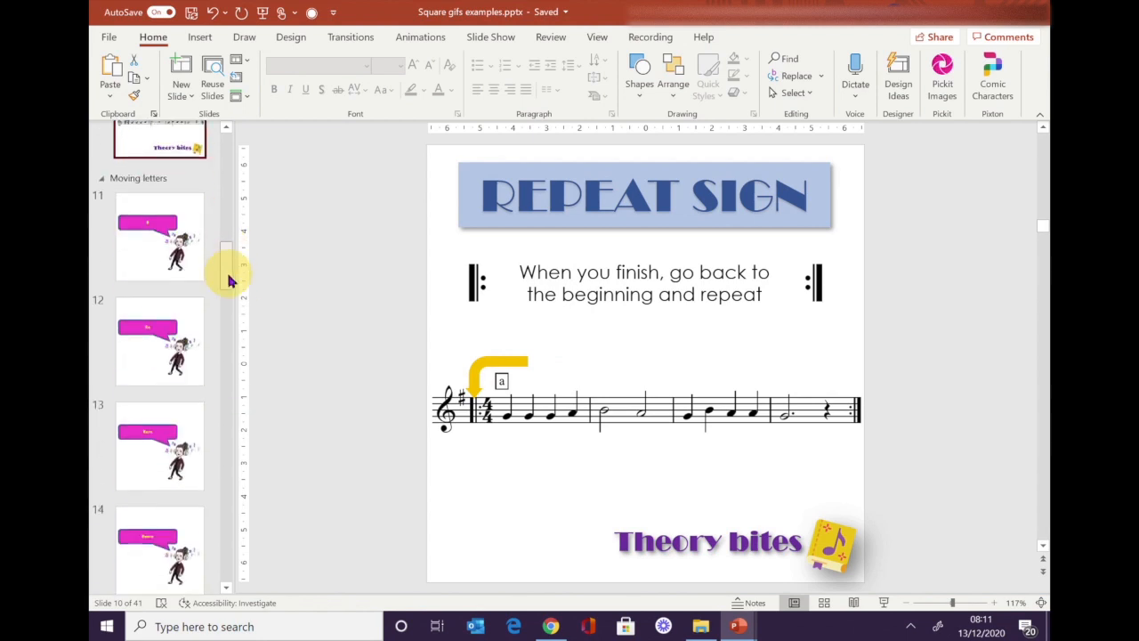
click(175, 205)
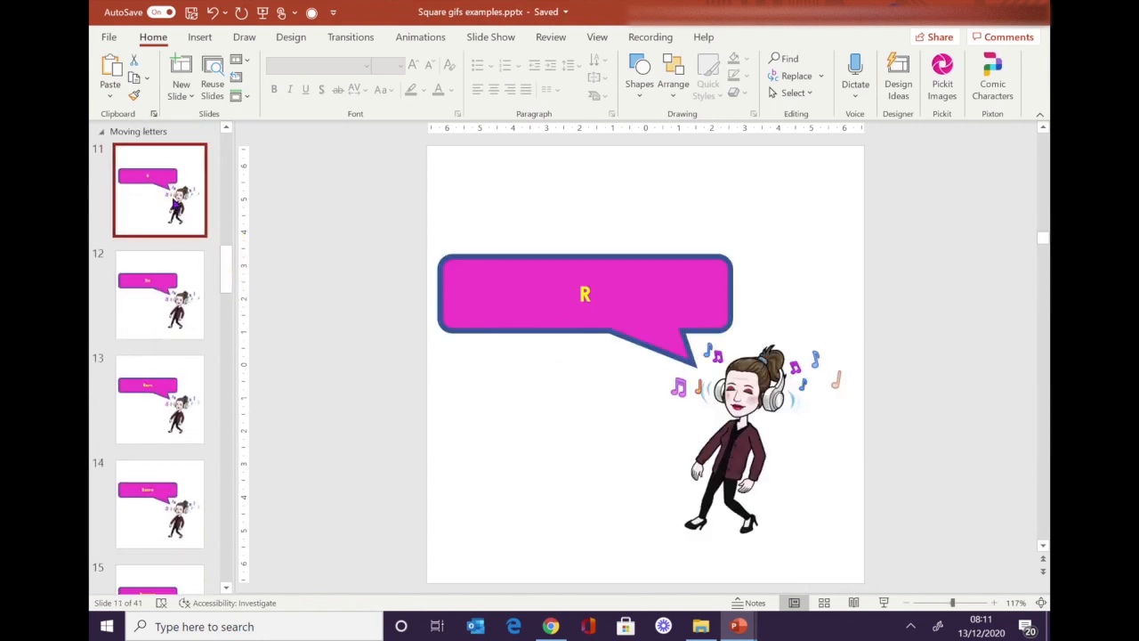
key(Down)
key(Down)
key(Down)
key(Down)
key(Down)
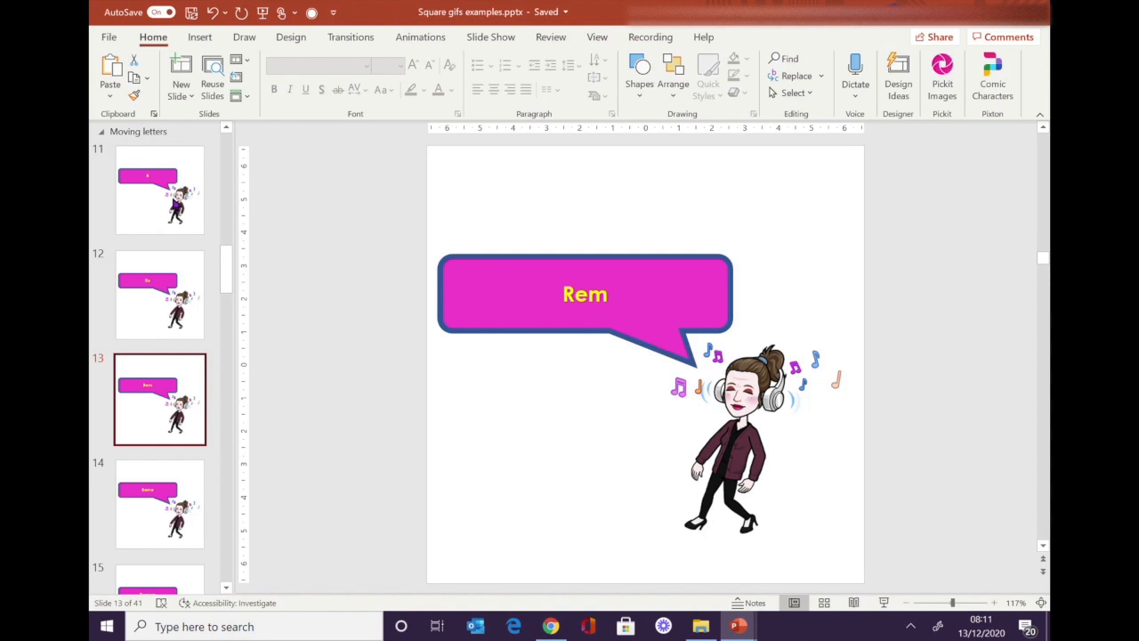
key(Down)
key(Down)
key(Down)
key(Down)
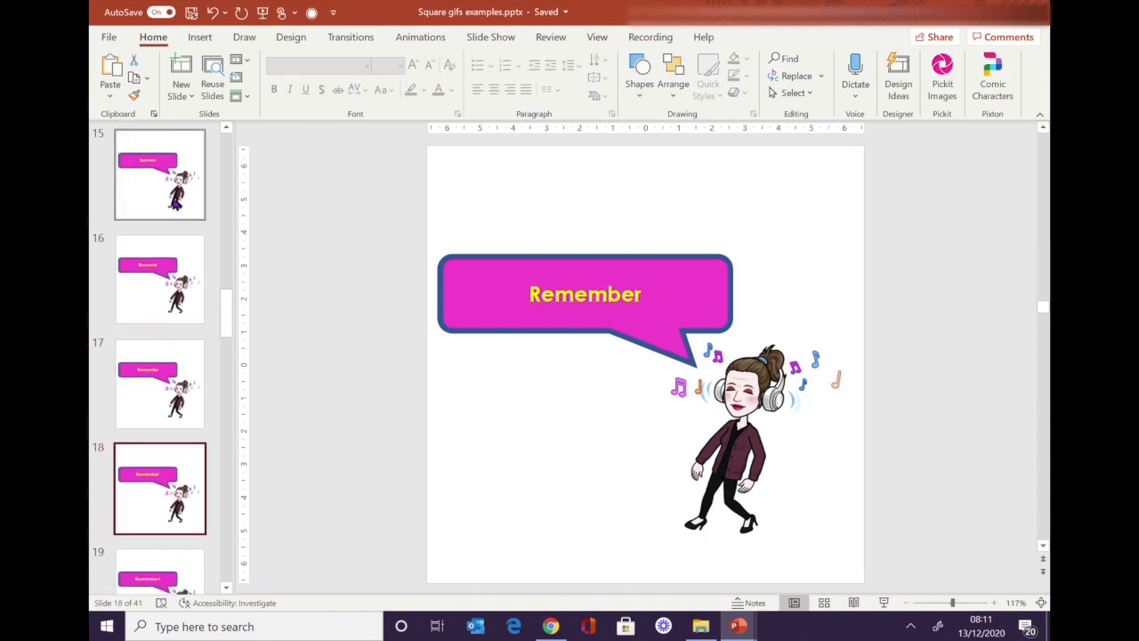
key(Down)
key(Down)
key(Down)
key(Down)
key(Down)
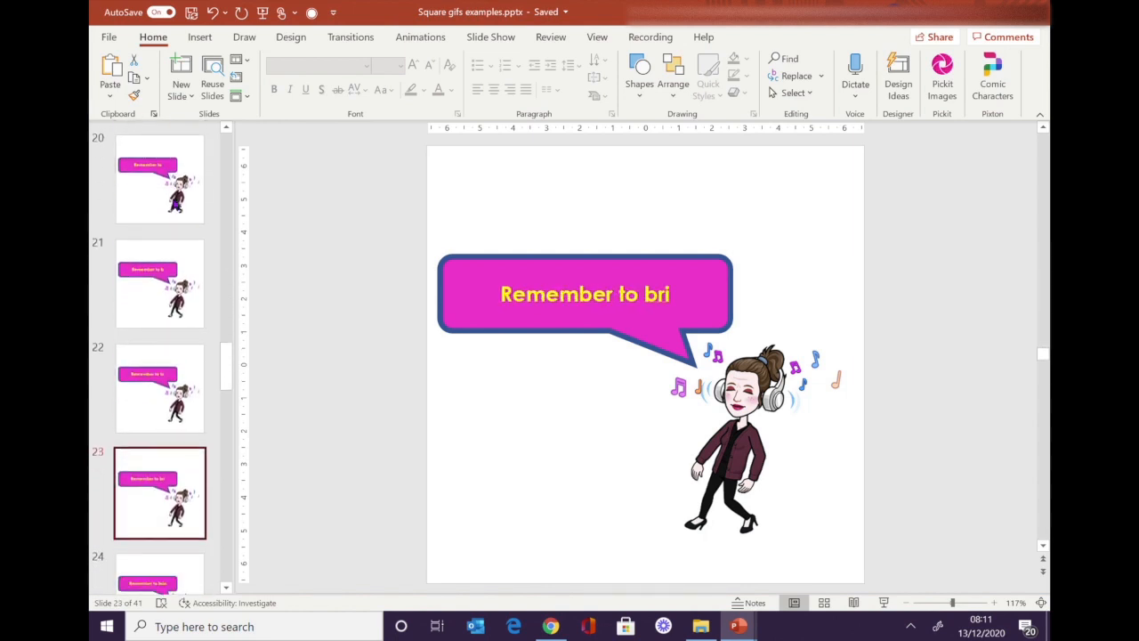
key(Down)
key(Down)
key(Down)
key(Down)
key(Down)
key(Down)
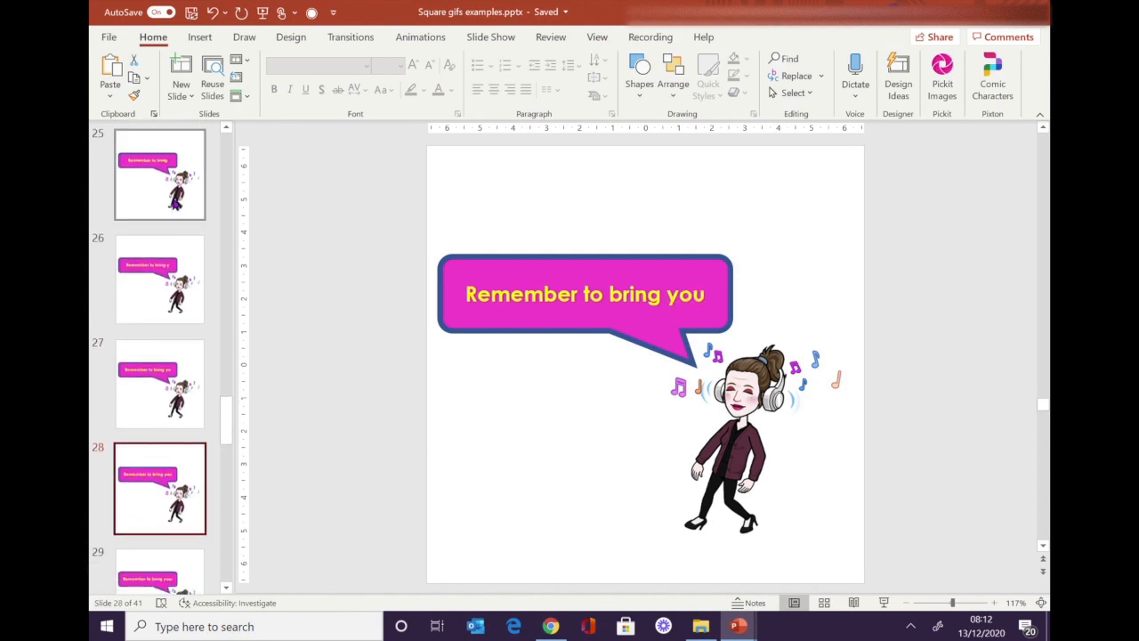
key(Down)
key(Down)
key(Down)
key(Down)
key(Down)
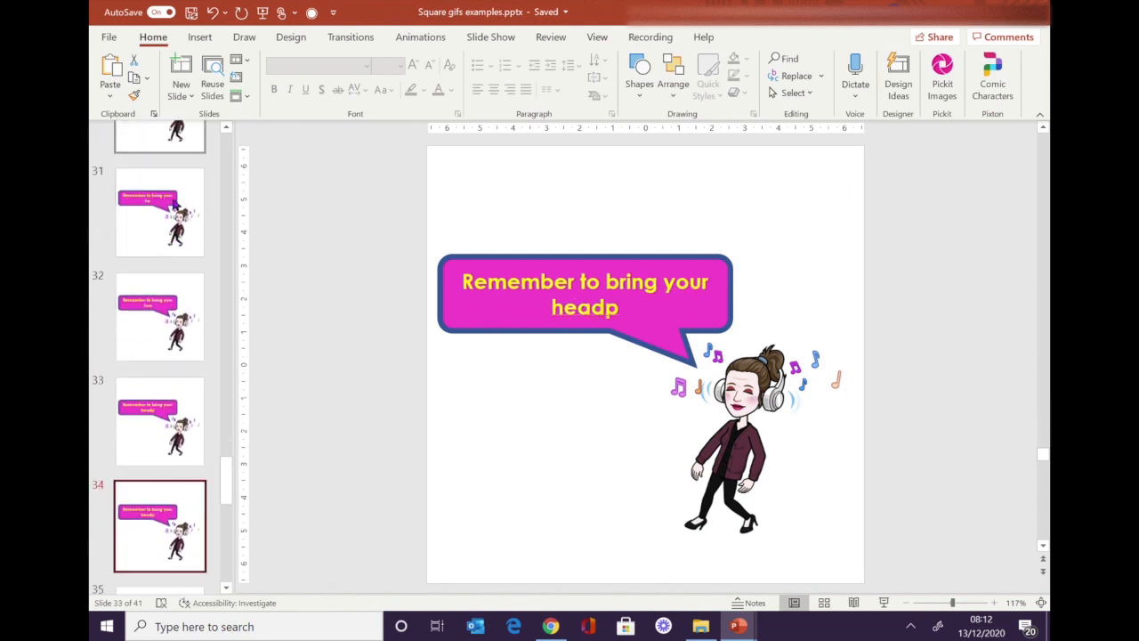
key(Down)
key(Down)
key(Down)
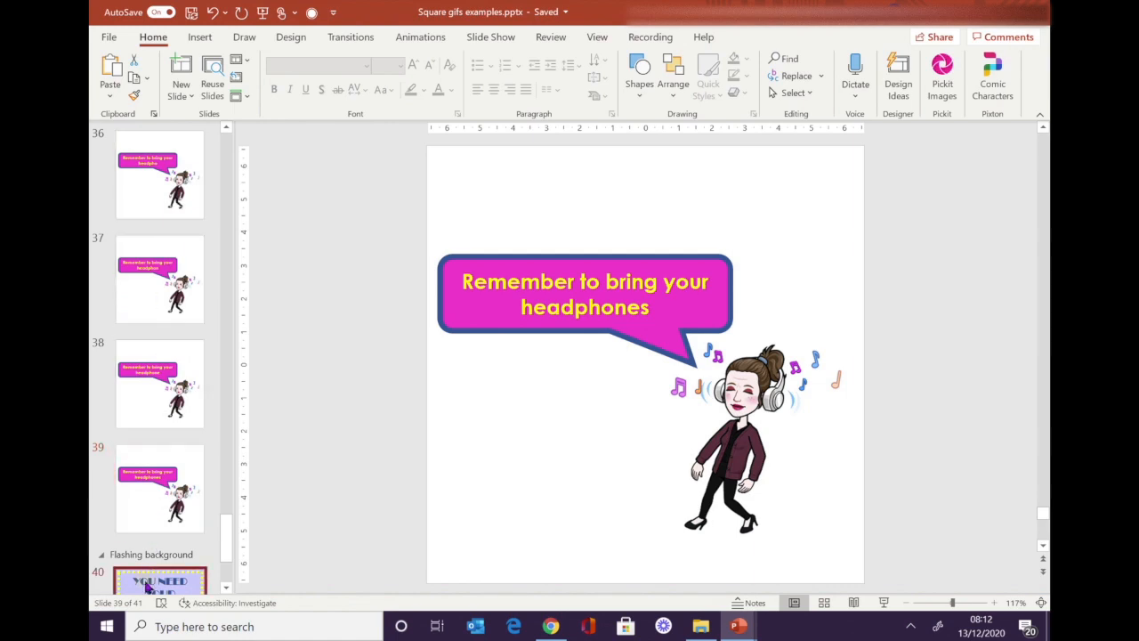
- Alternate between slides 40 and 41 of the Flashing background section to compare their two color schemes
click(146, 583)
key(Down)
key(Up)
key(Down)
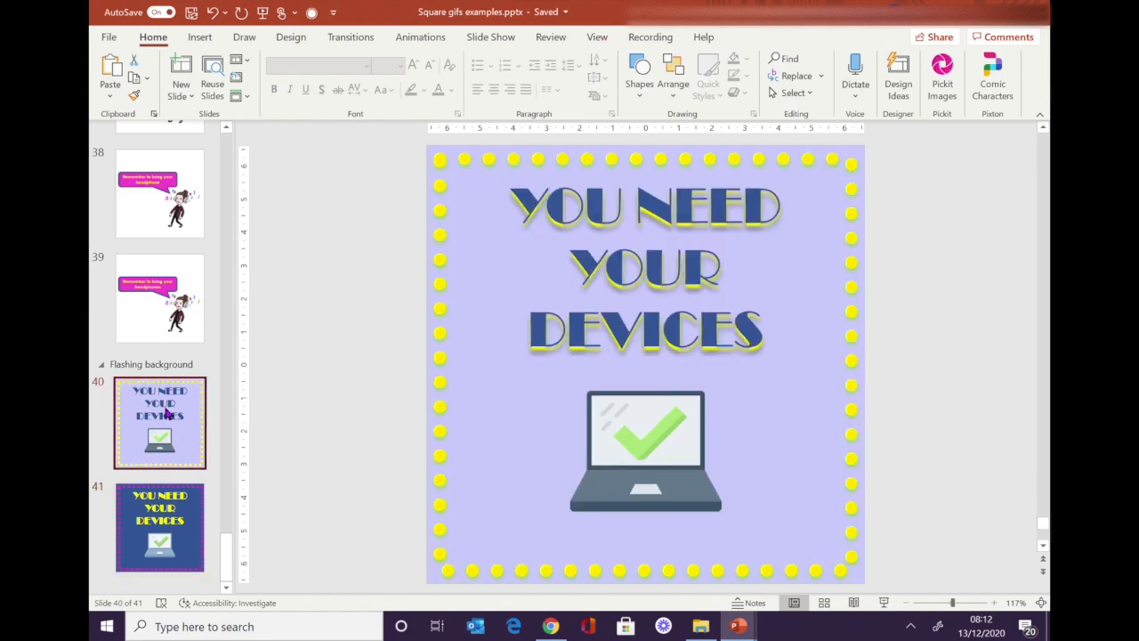
key(Up)
key(Down)
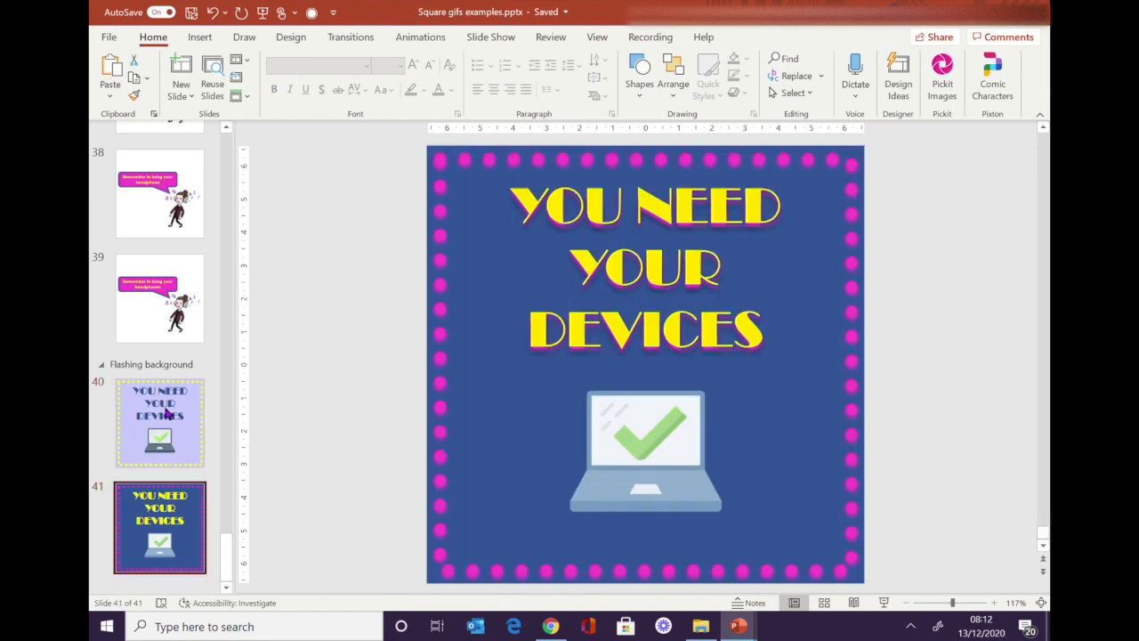
- Switch to How to save reports on the Sims app.pptx and step through its opening slides to review the instruction sequence
mouse_move(738, 625)
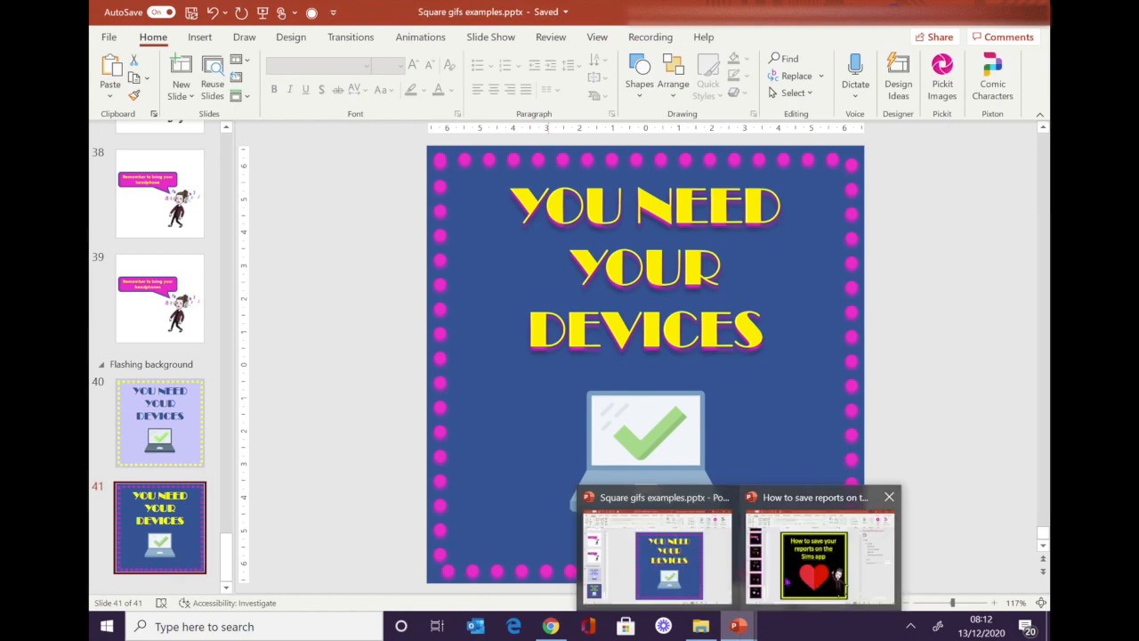
click(810, 548)
scroll(161, 319, up, 15)
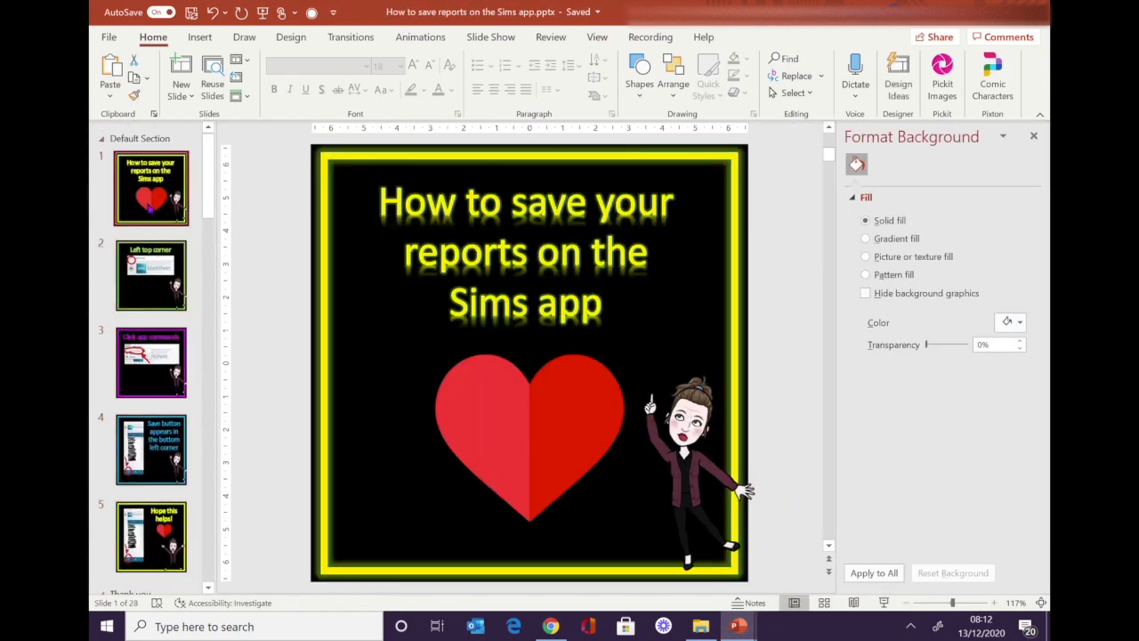
key(Down)
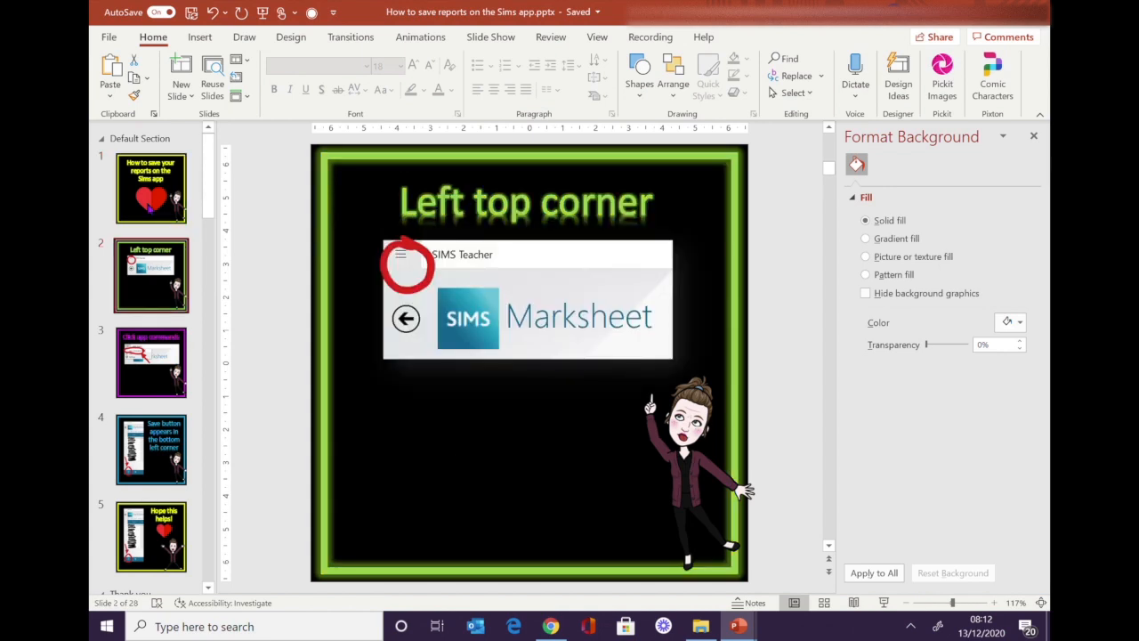
key(Down)
key(Down)
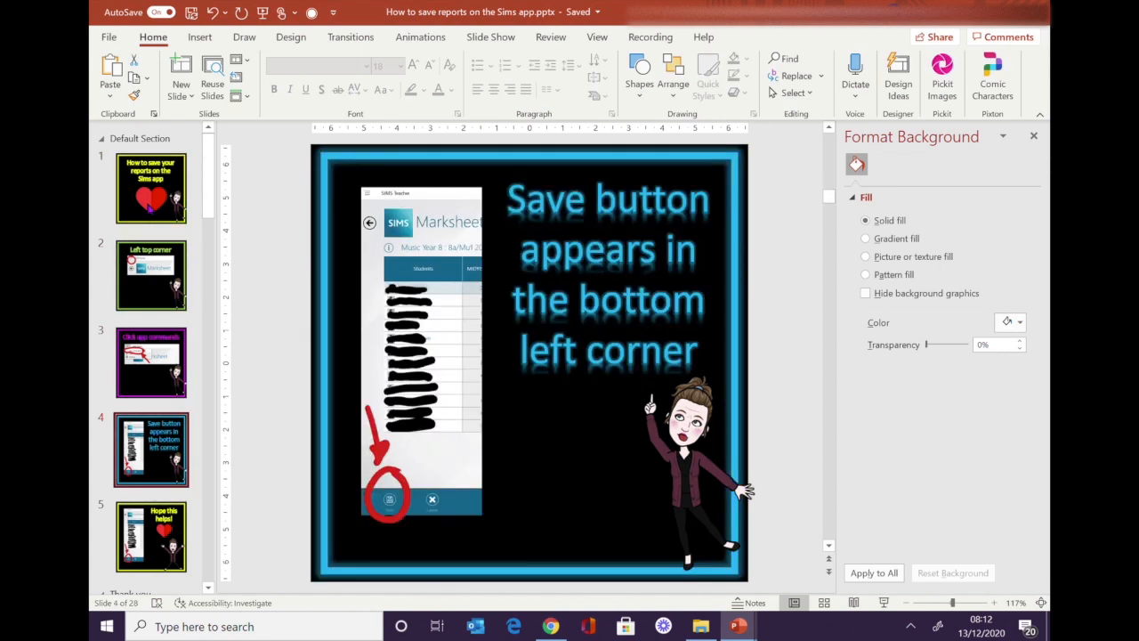
key(Down)
key(Down)
key(Down)
key(Down)
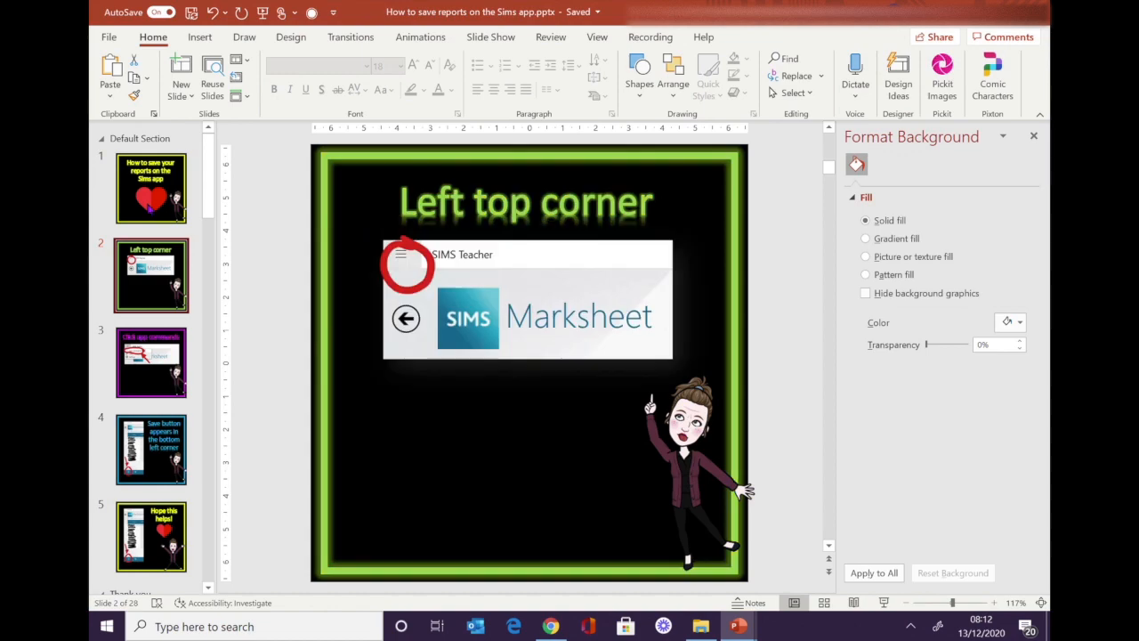
key(Down)
key(Home)
key(Down)
key(Down)
key(Down)
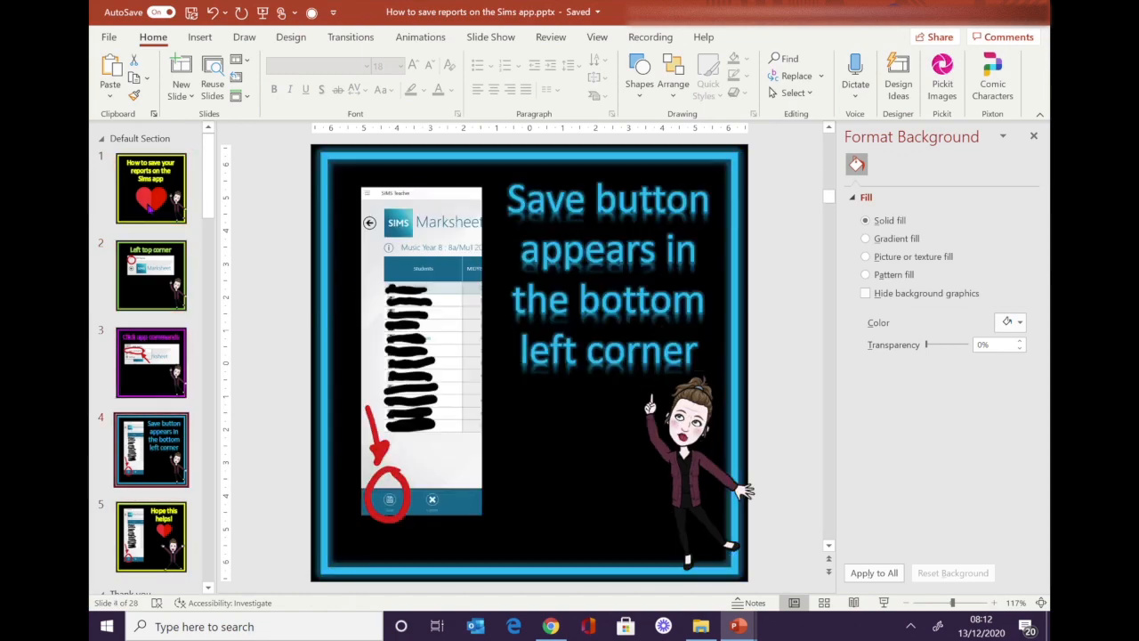